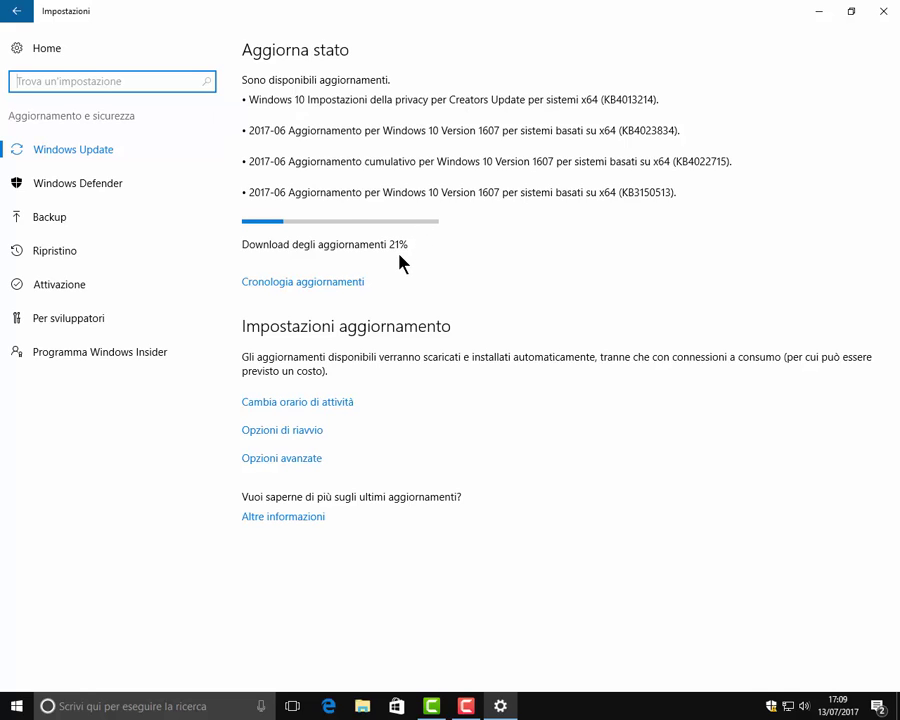
# Review the update history and read the details and support article of the latest KB3150513 update.
pyautogui.click(306, 284)
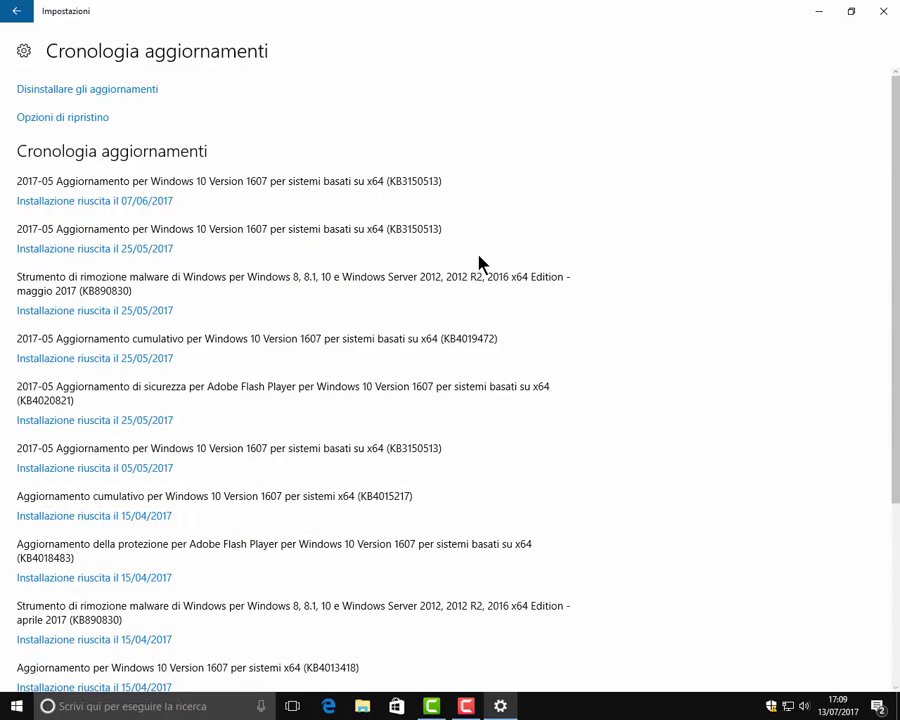
pyautogui.scroll(-5, 480, 261)
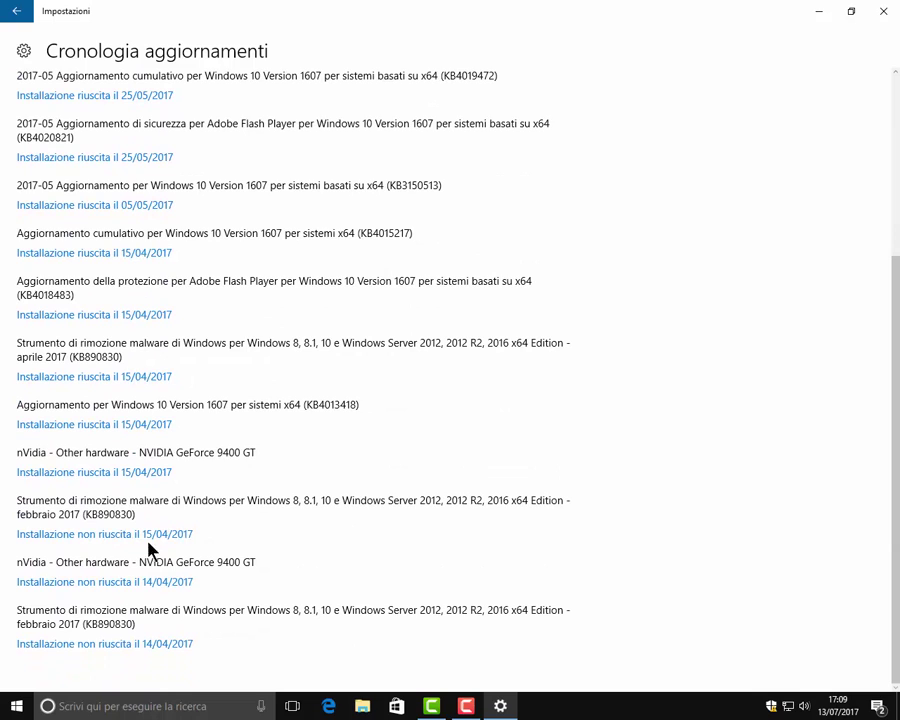
pyautogui.scroll(5, 203, 360)
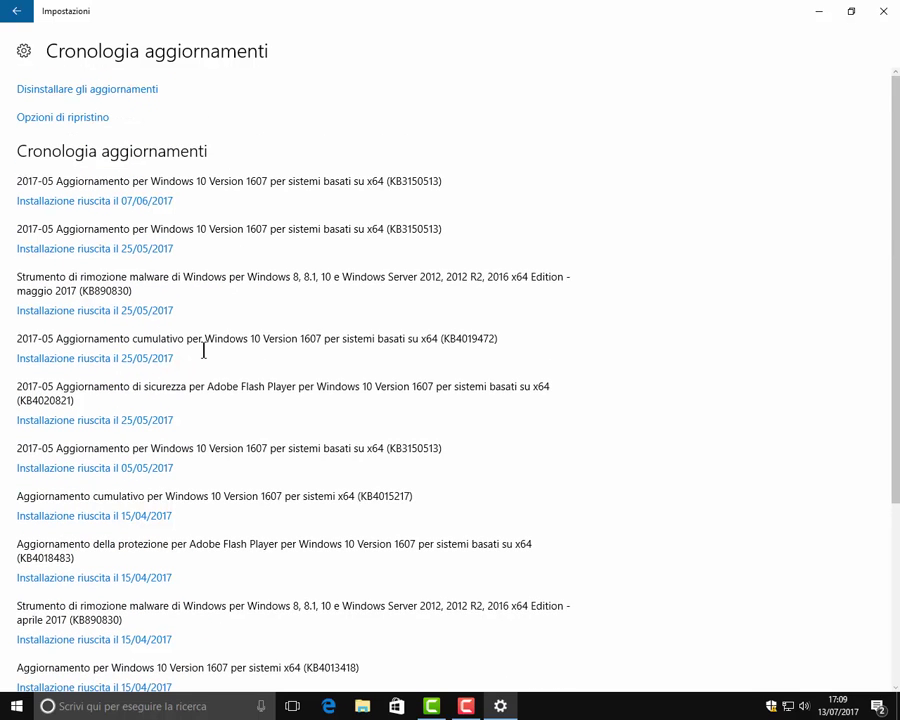
pyautogui.click(104, 202)
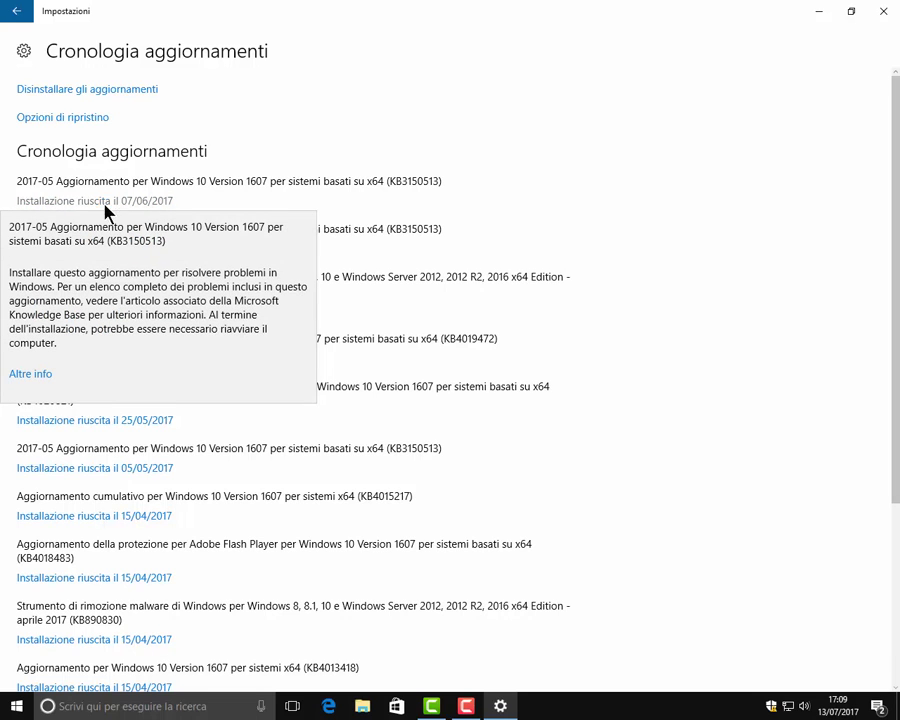
pyautogui.click(31, 375)
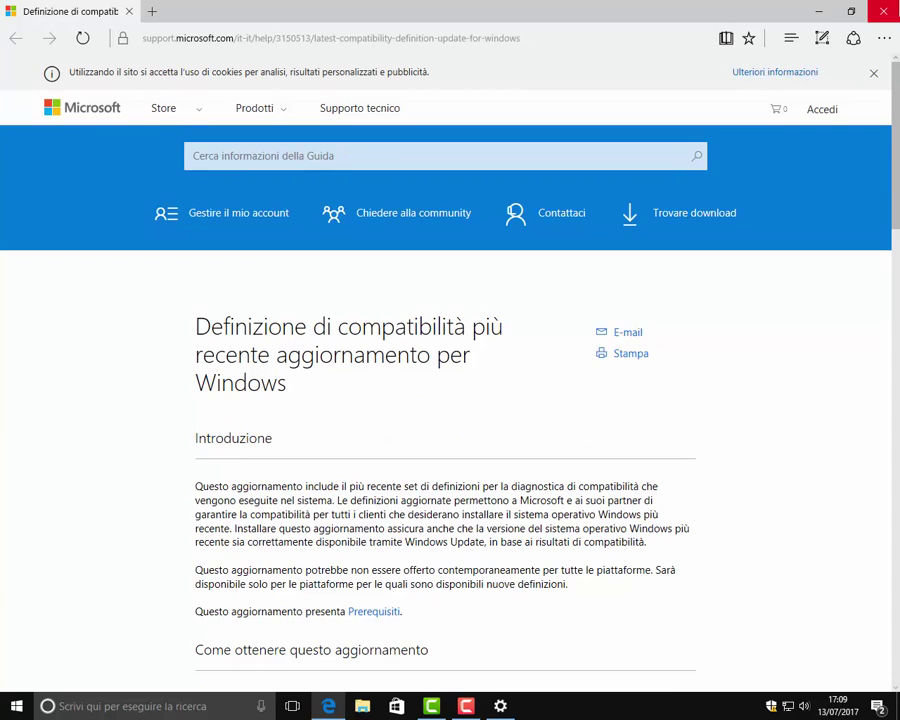
pyautogui.click(883, 11)
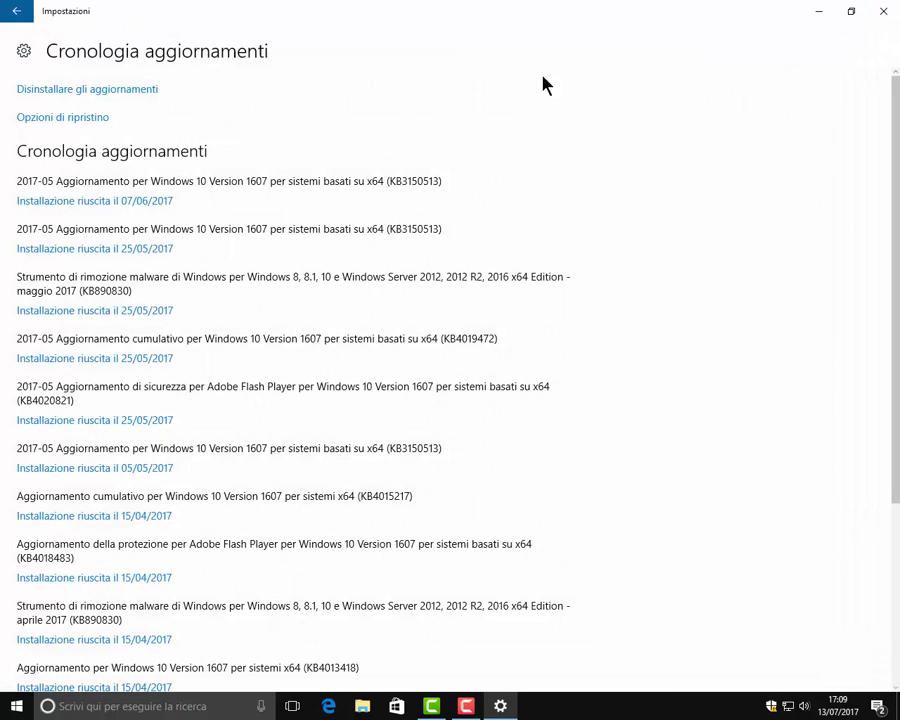
# Inspect the uninstallable updates, selecting KB3150513, view the installed programs list, and return to the Windows Update page.
pyautogui.click(100, 91)
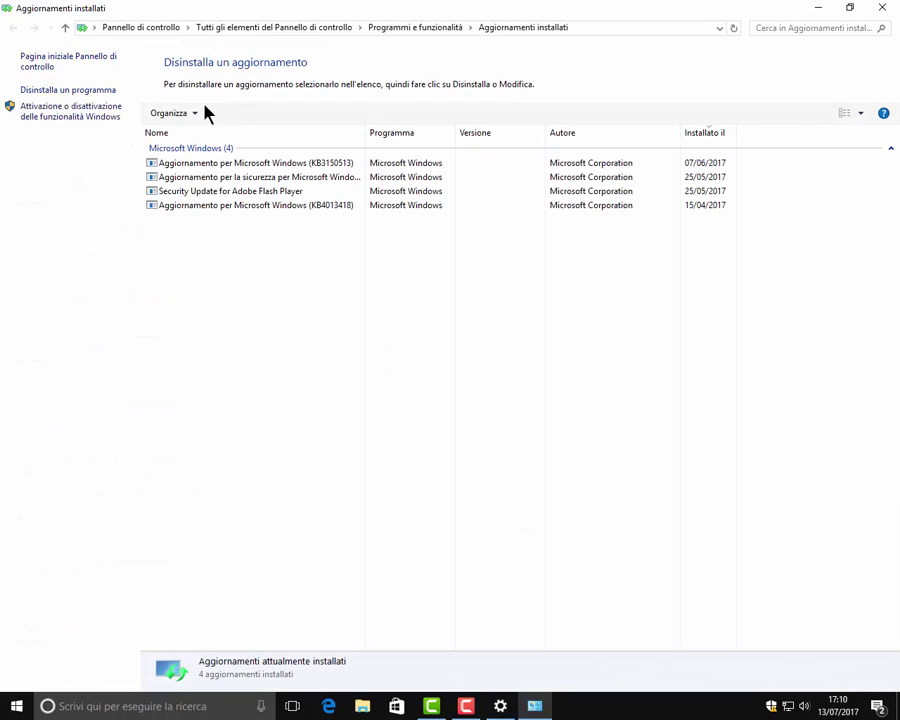
pyautogui.click(225, 164)
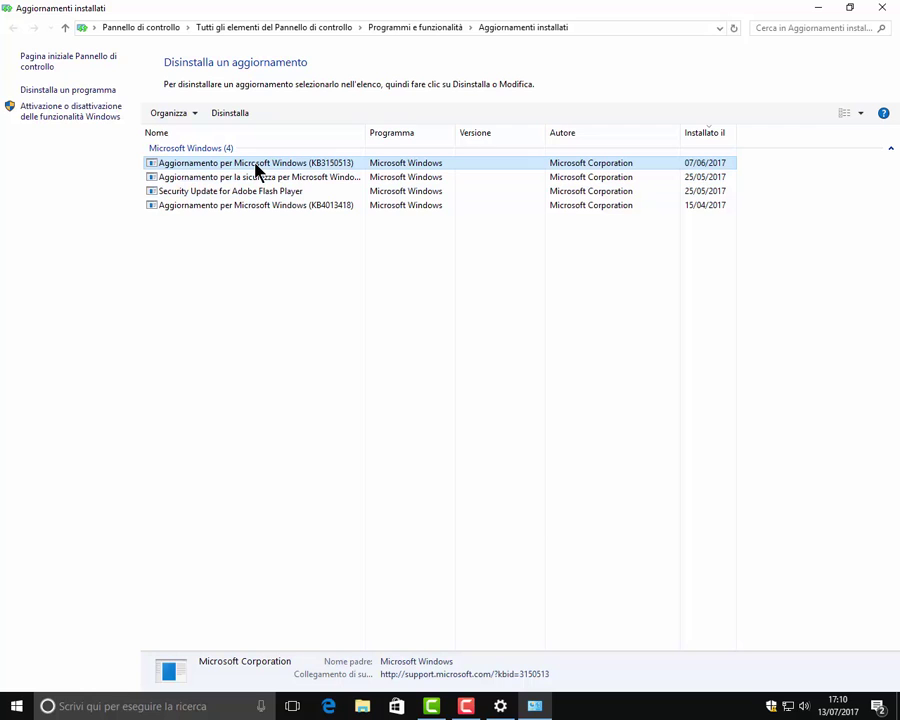
pyautogui.click(66, 30)
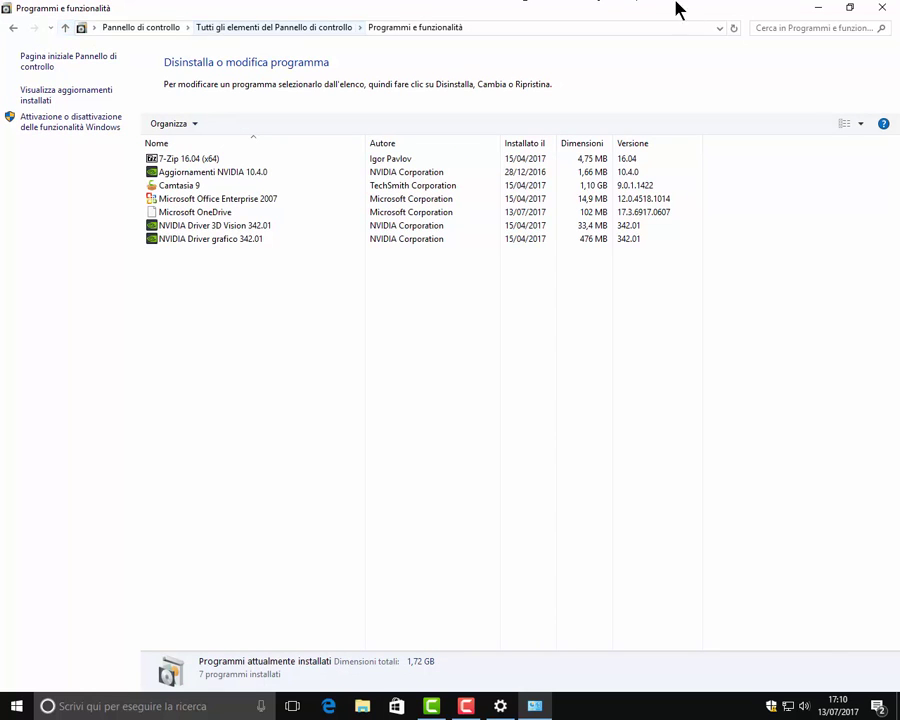
pyautogui.click(885, 10)
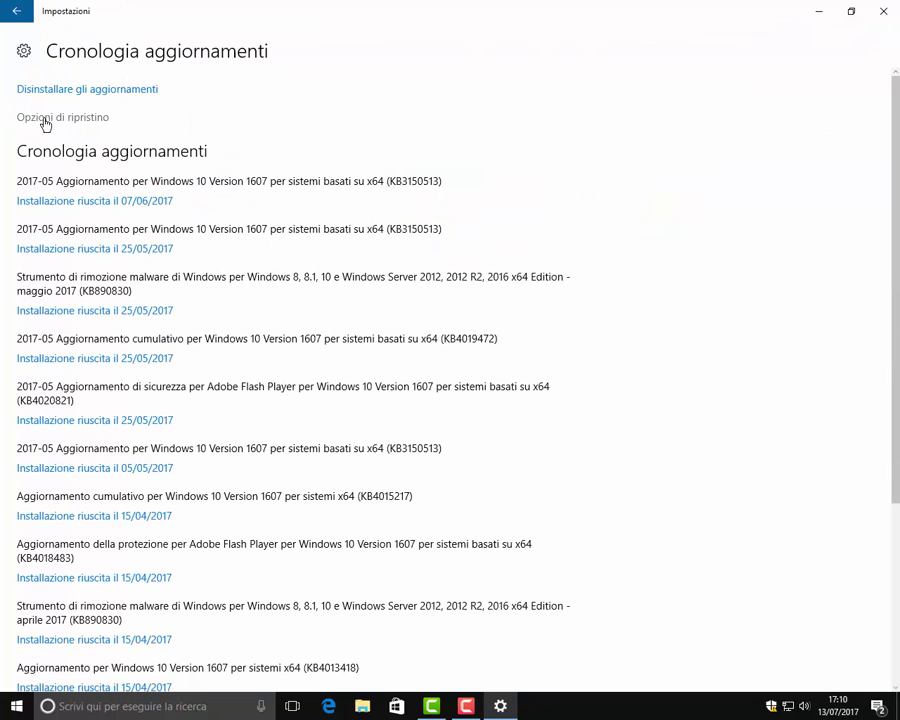
pyautogui.click(17, 12)
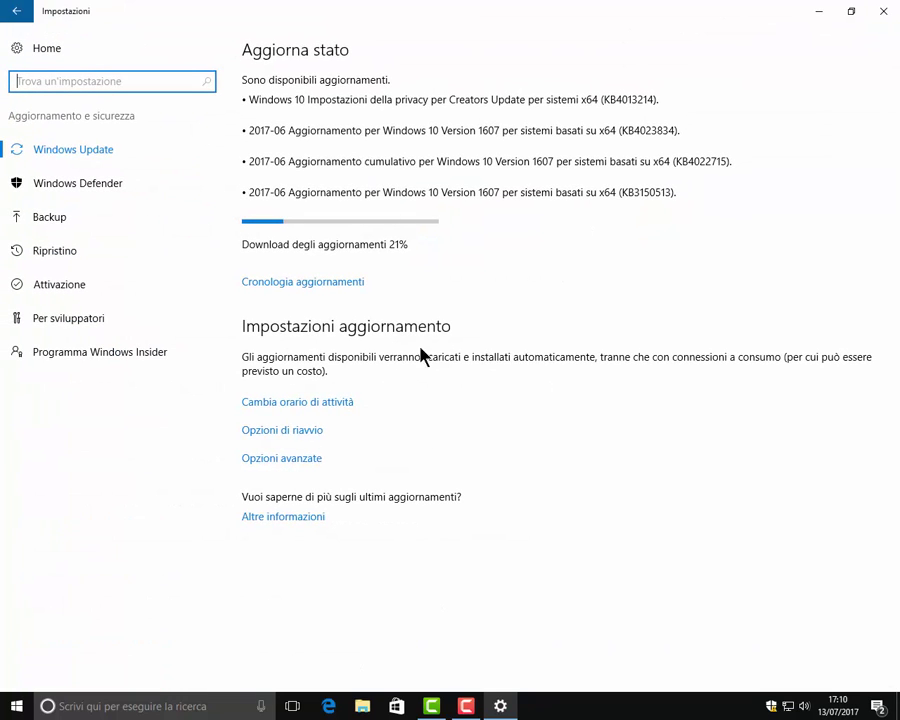
# Review the active hours without changing them, and examine the restart scheduling options.
pyautogui.click(285, 404)
pyautogui.click(295, 406)
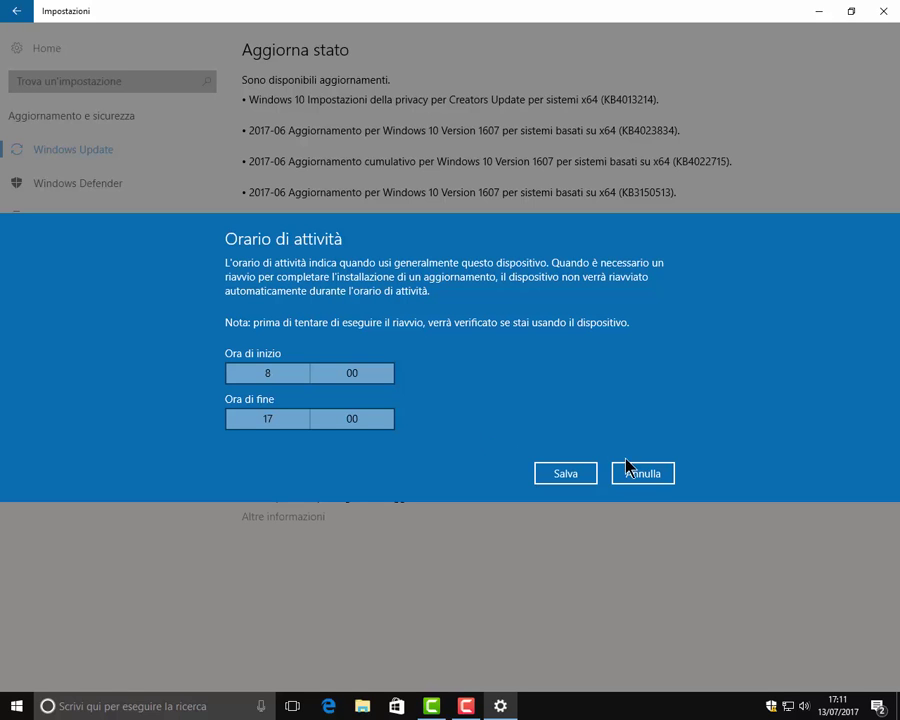
pyautogui.click(655, 476)
pyautogui.click(291, 430)
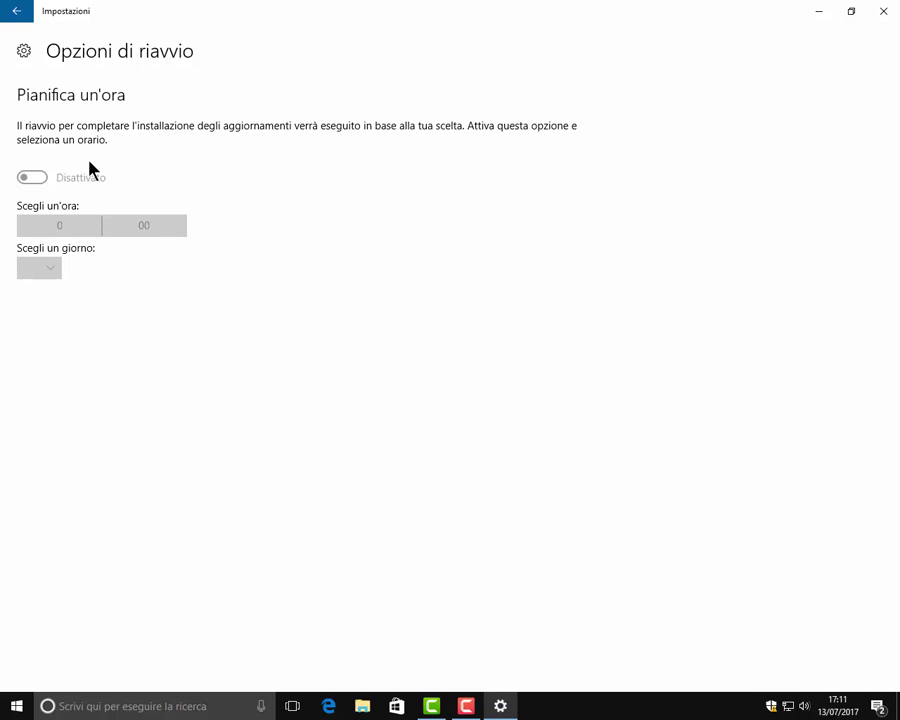
pyautogui.click(14, 14)
# Enable deferral of feature updates in the advanced options and turn off updates from multiple locations.
pyautogui.click(266, 460)
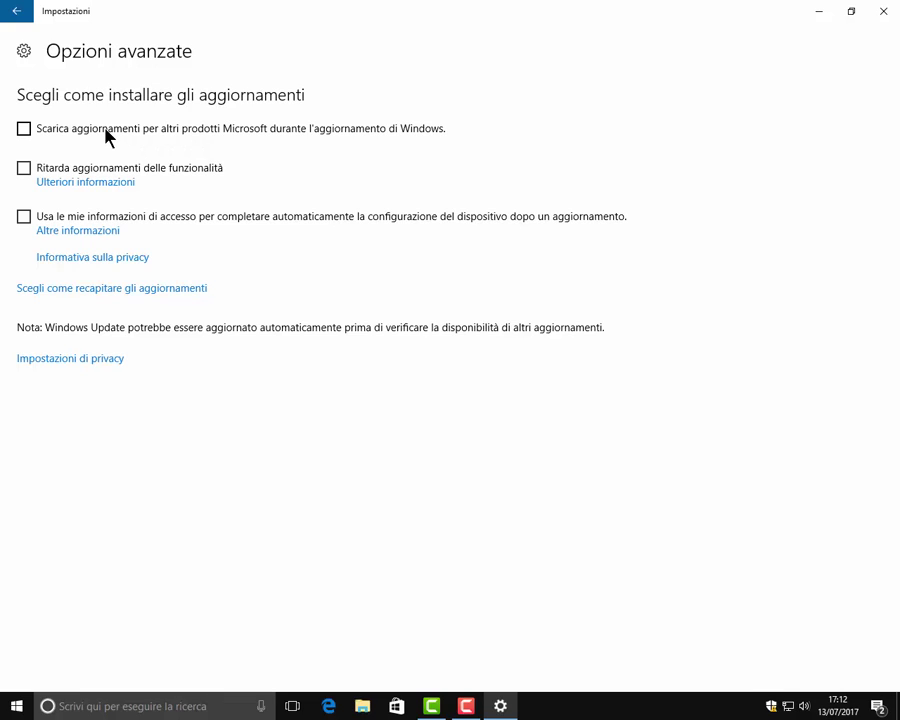
pyautogui.click(24, 170)
pyautogui.click(131, 290)
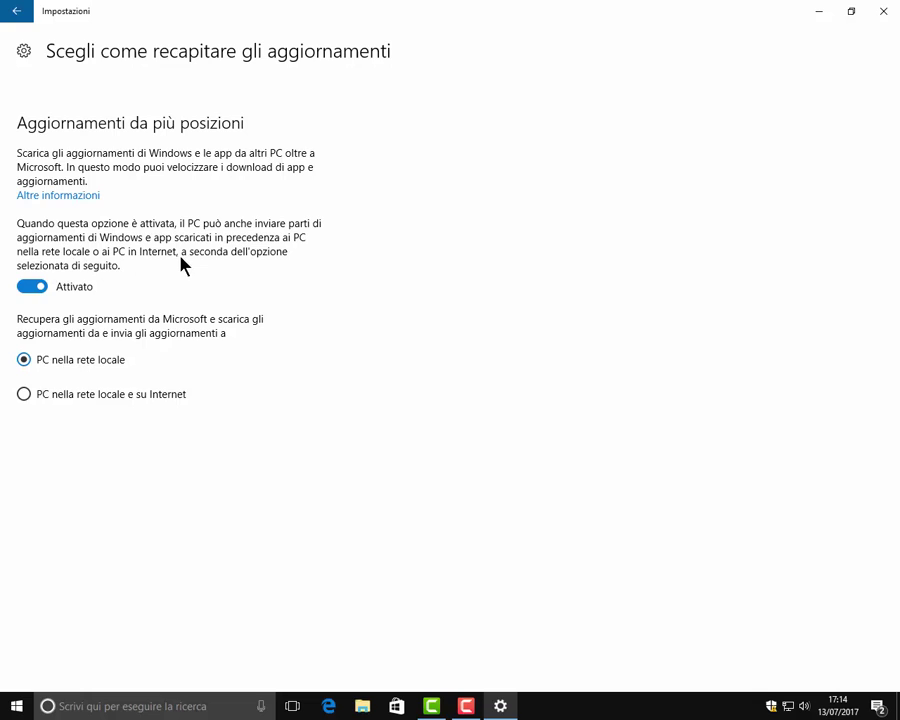
pyautogui.click(25, 395)
pyautogui.click(24, 362)
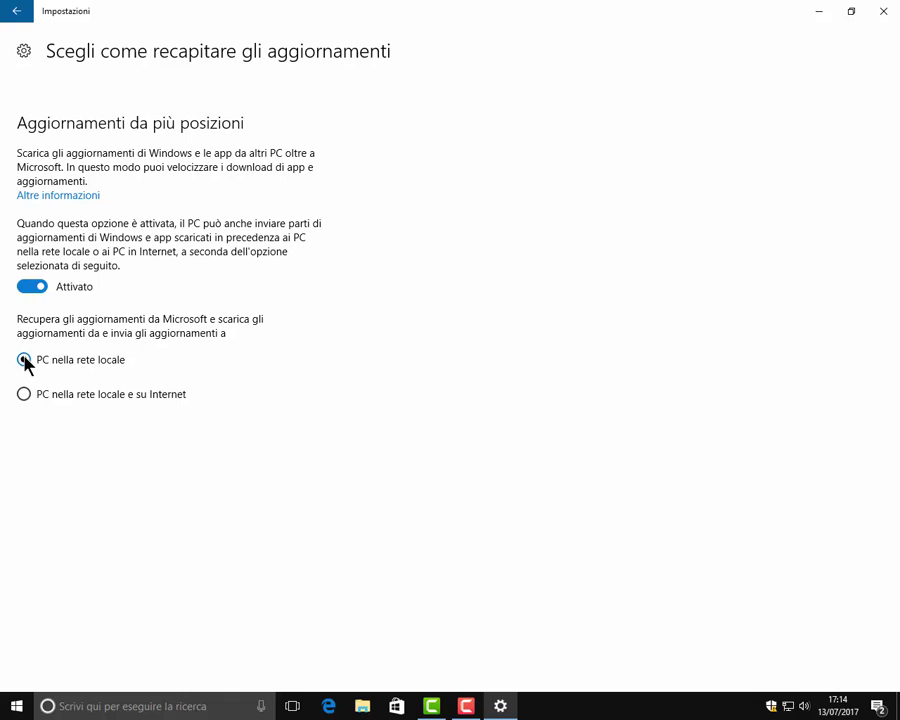
pyautogui.click(32, 289)
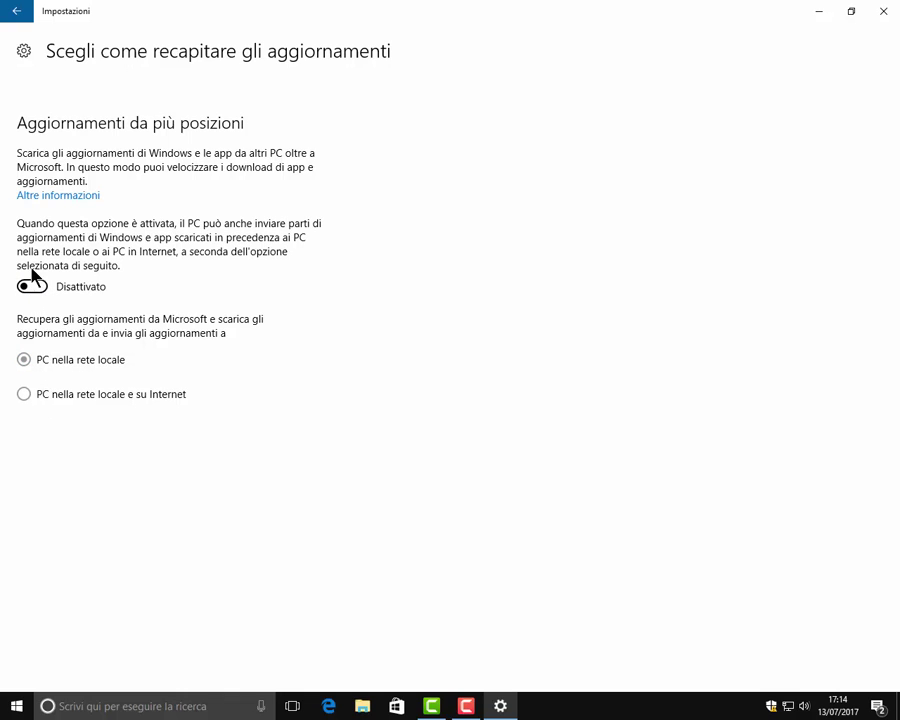
pyautogui.click(18, 20)
pyautogui.click(18, 20)
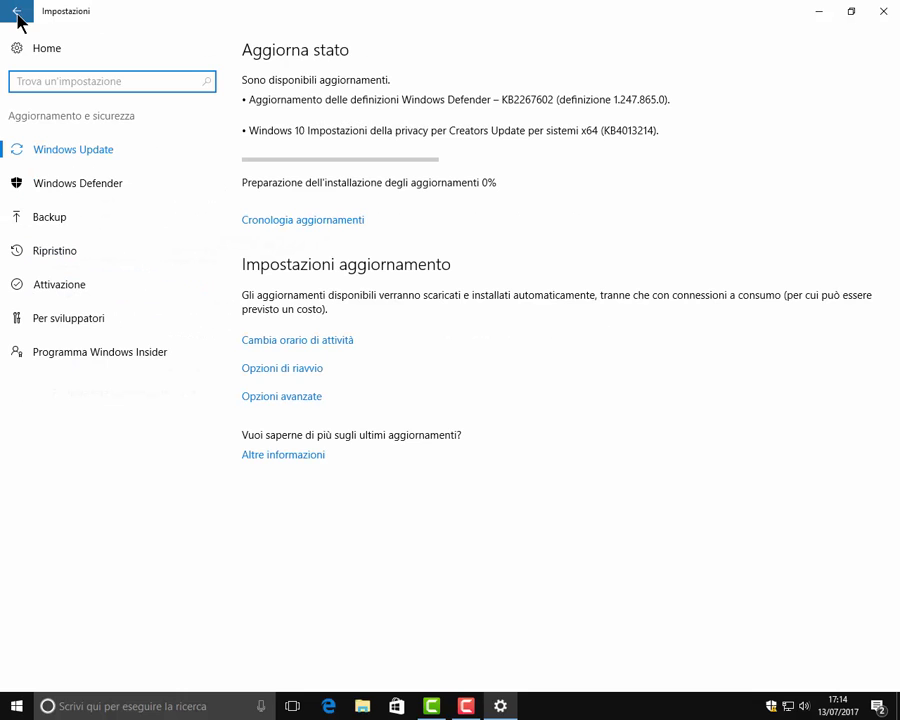
# Open Windows Defender from its settings page and look through its definition update, history and home pages.
pyautogui.click(57, 190)
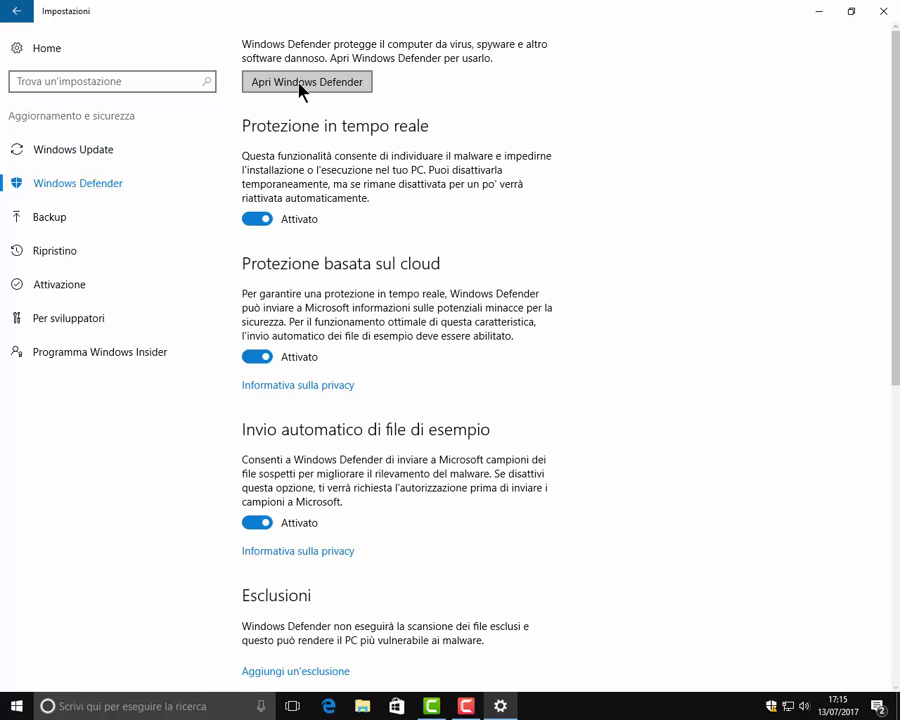
pyautogui.click(303, 84)
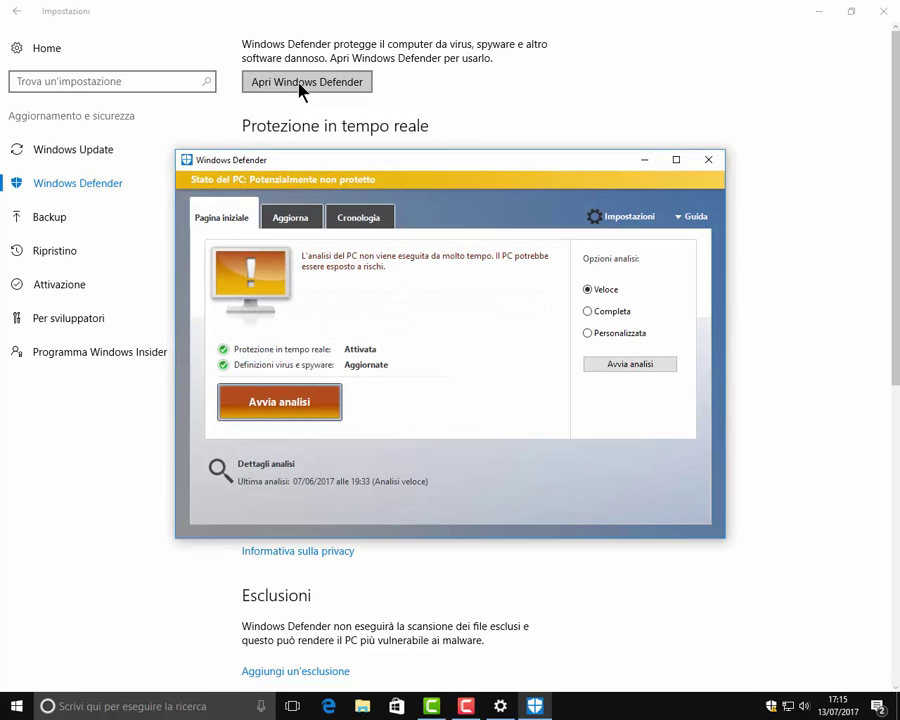
pyautogui.click(300, 220)
pyautogui.click(364, 226)
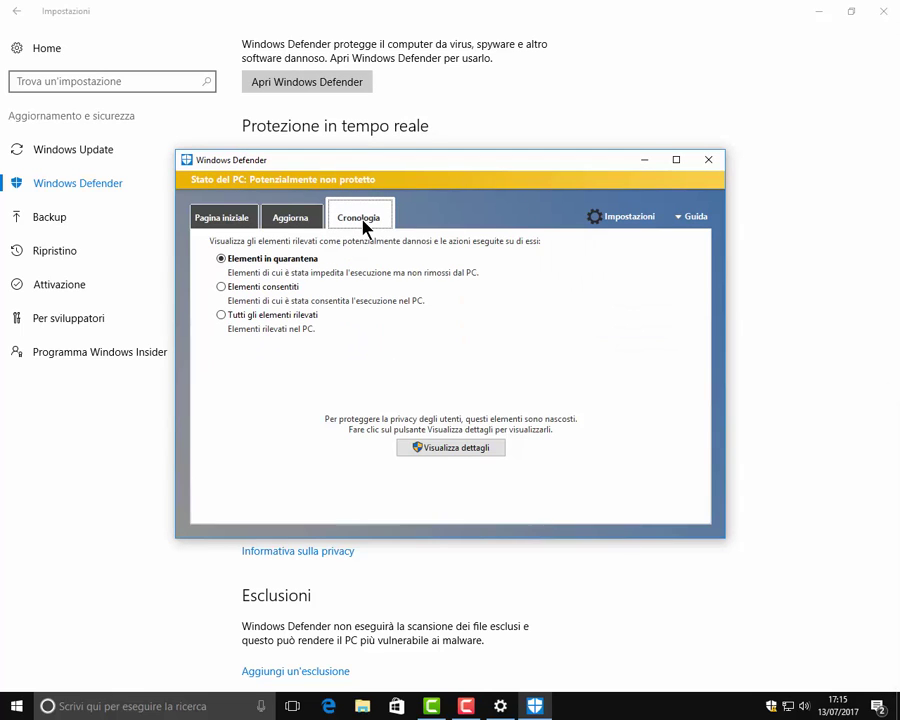
pyautogui.click(236, 222)
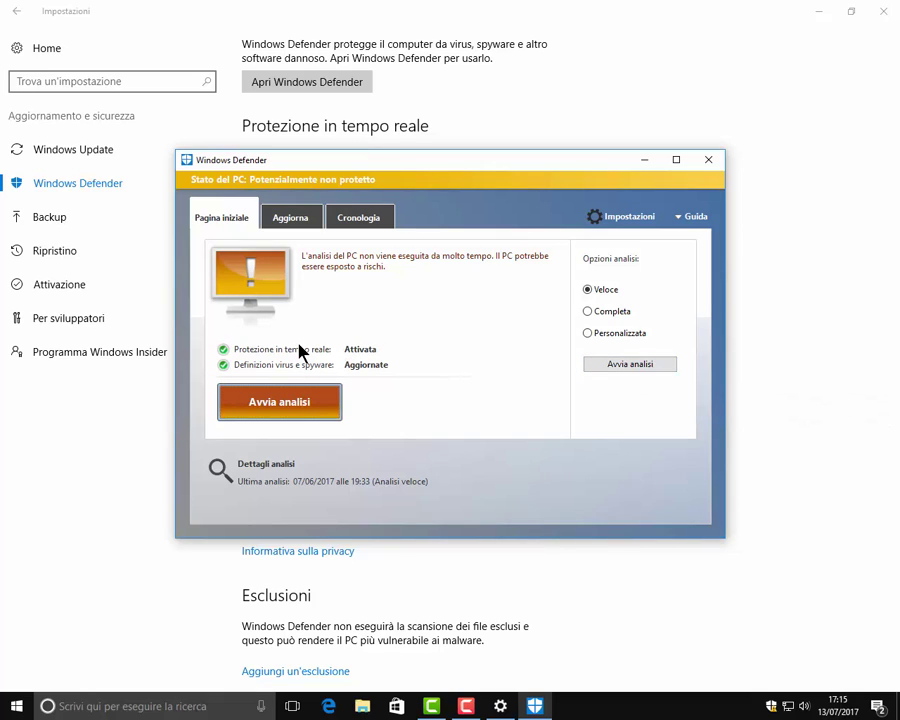
# Start an update of the virus and spyware definitions and close the Windows Defender window.
pyautogui.click(292, 221)
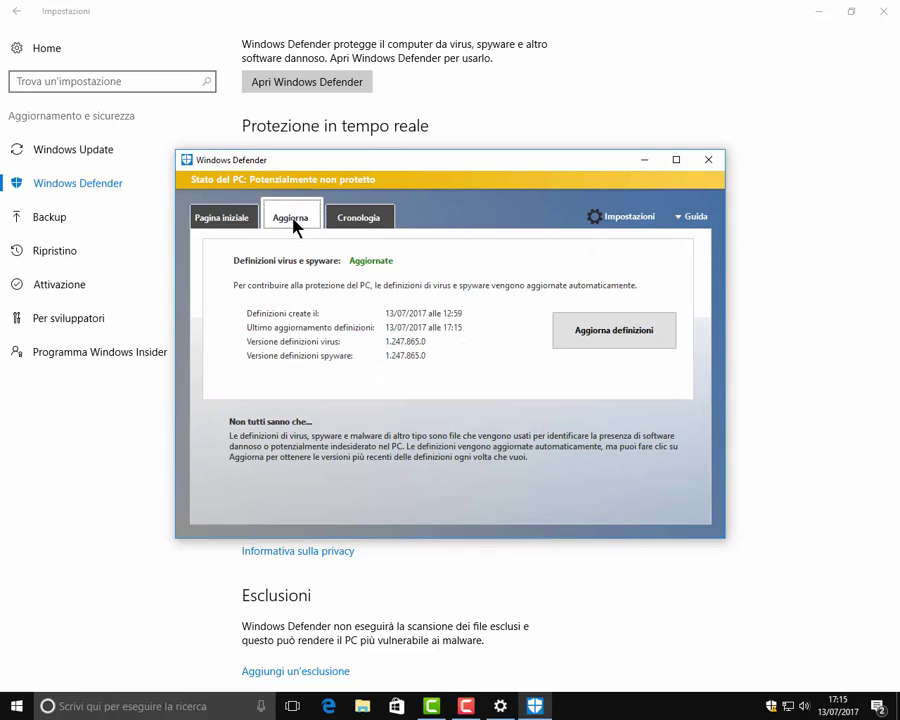
pyautogui.click(590, 340)
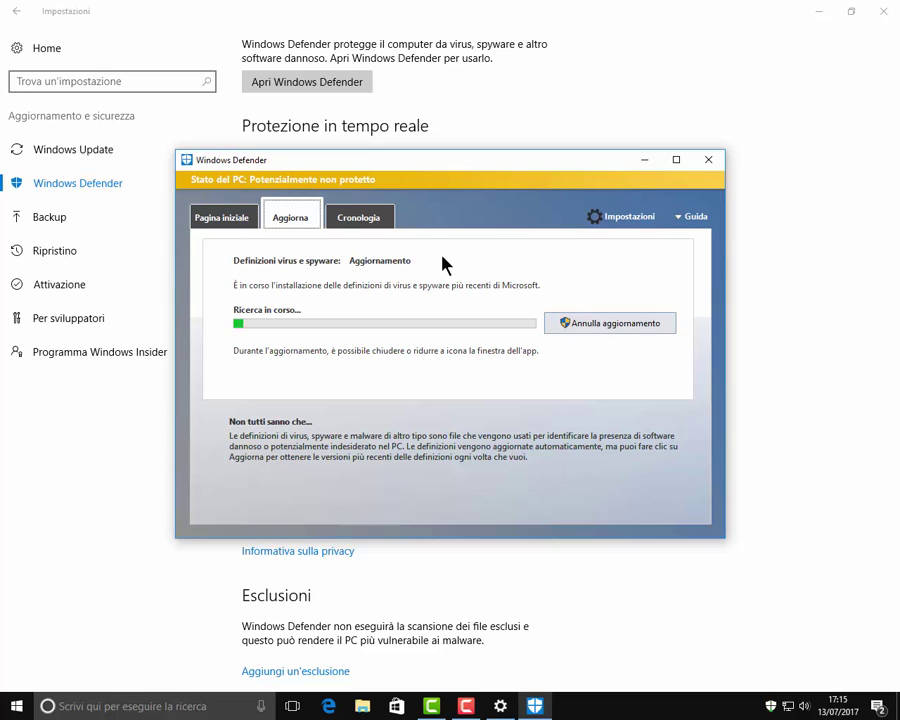
pyautogui.click(709, 162)
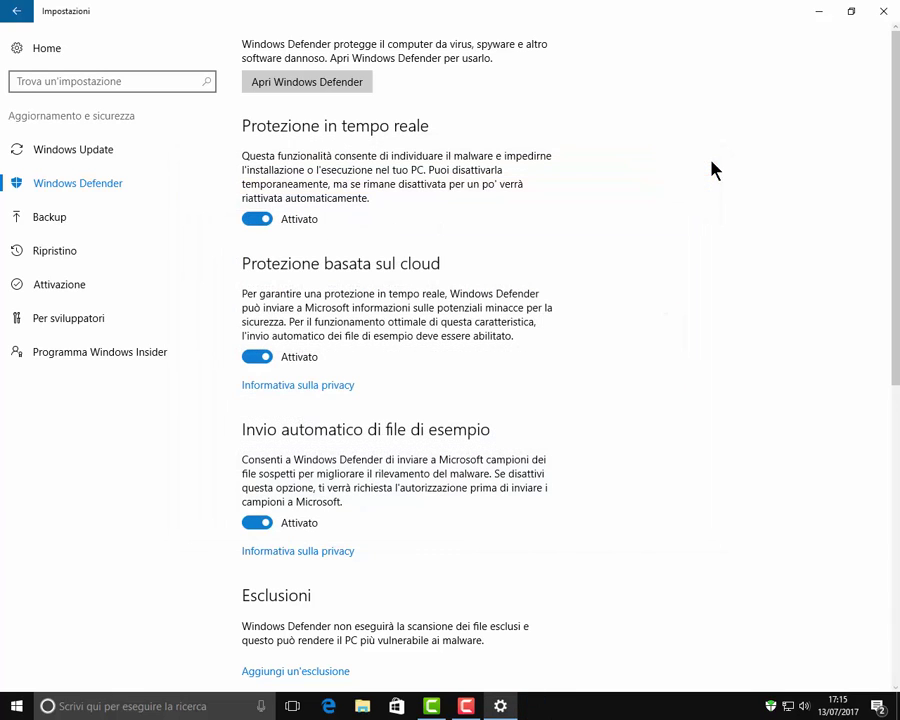
# Turn off real-time protection in the settings and reactivate it from the Windows Defender window.
pyautogui.click(256, 219)
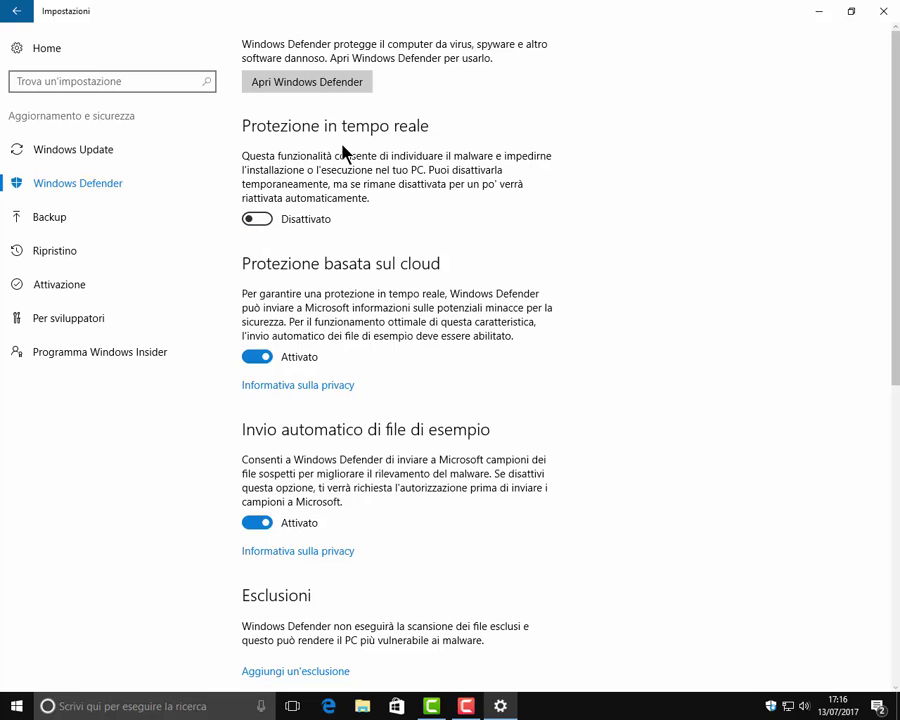
pyautogui.click(298, 90)
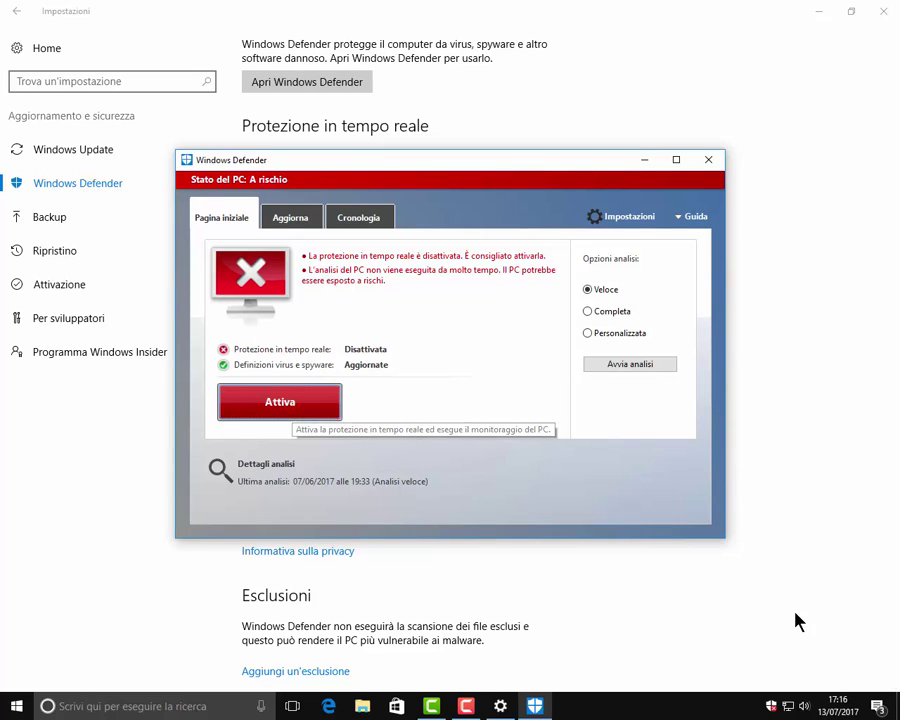
pyautogui.click(276, 404)
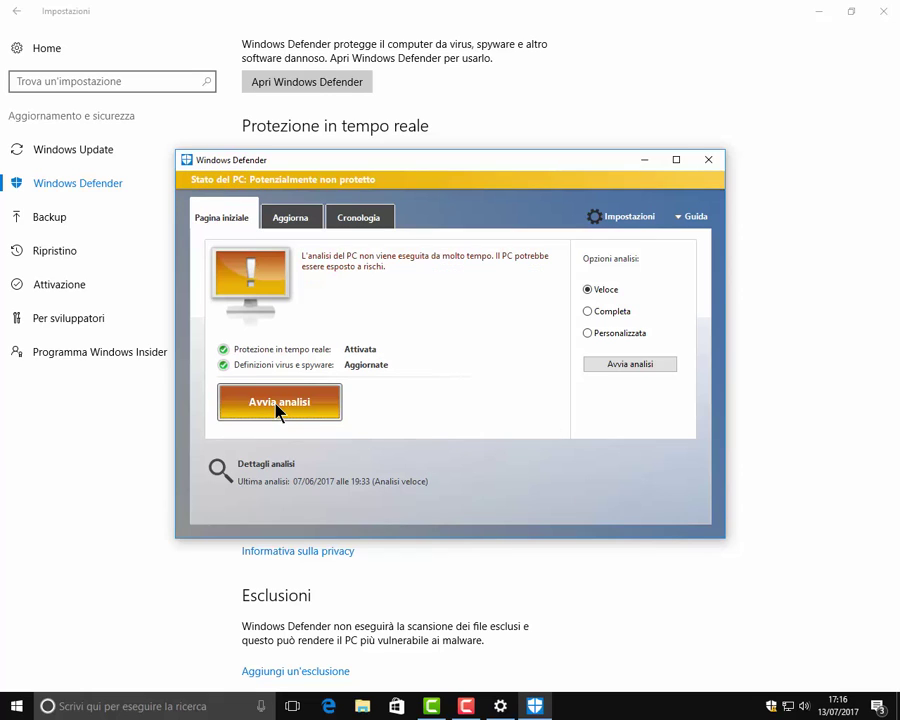
pyautogui.click(707, 159)
pyautogui.click(268, 222)
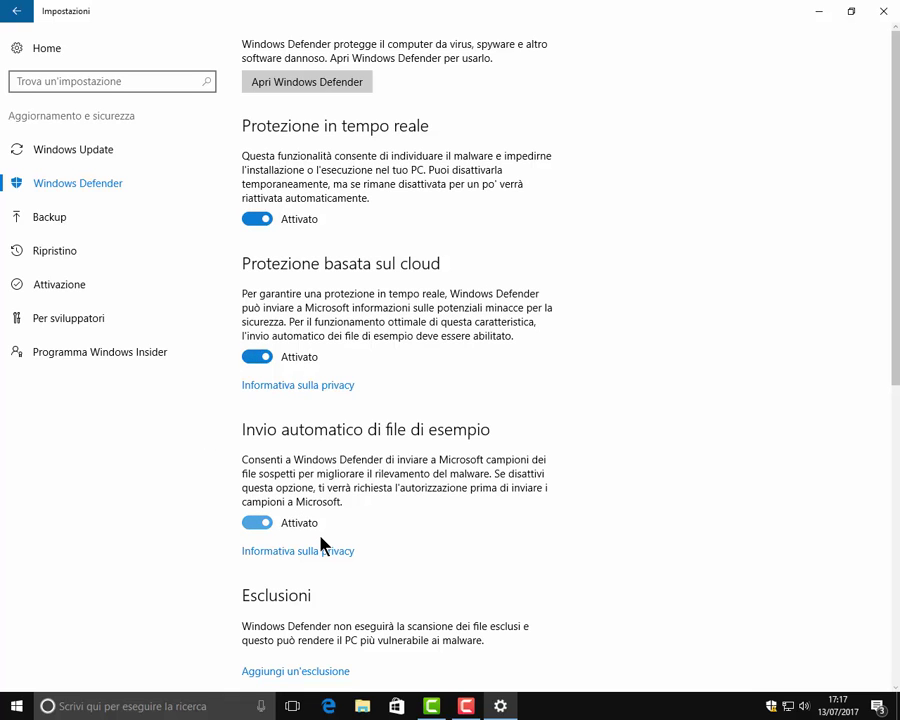
# Examine the Windows Defender exclusion options, open the file exclusion dialog without choosing a file, and view the advanced notifications setting.
pyautogui.scroll(-5, 322, 545)
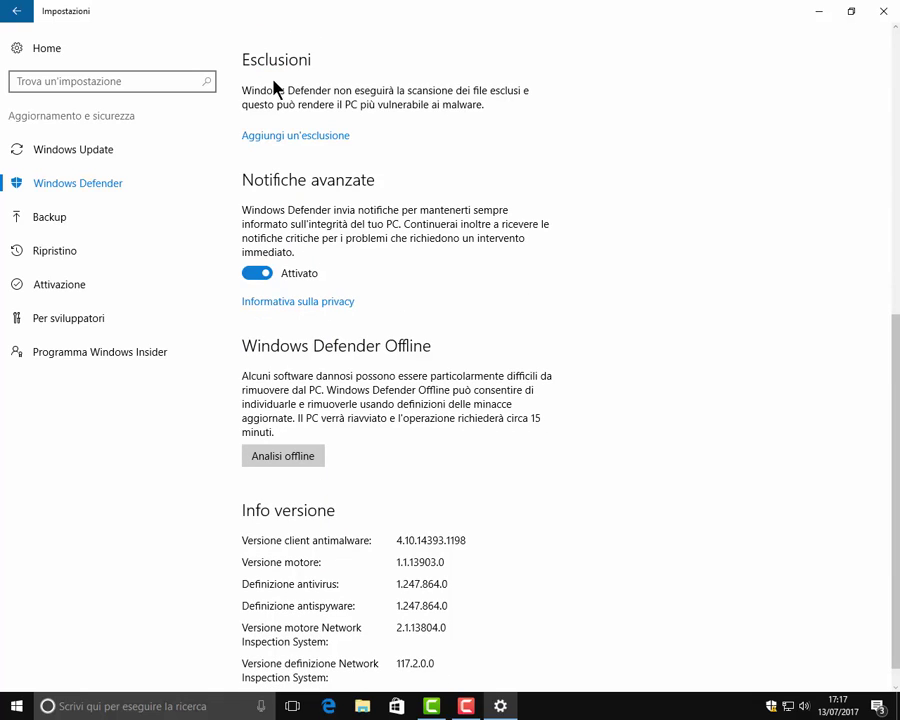
pyautogui.click(286, 138)
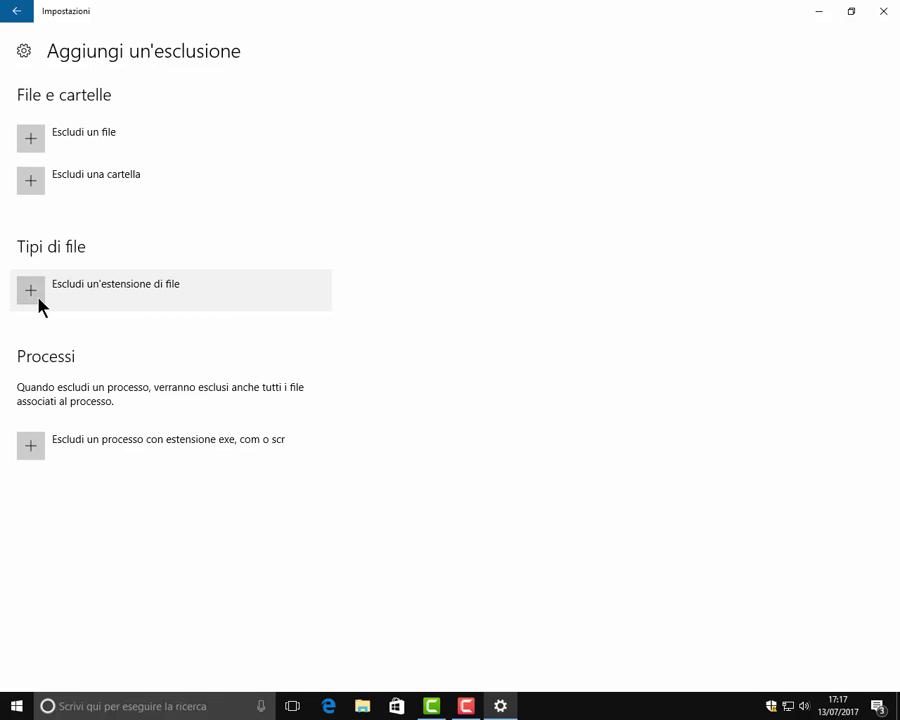
pyautogui.click(38, 146)
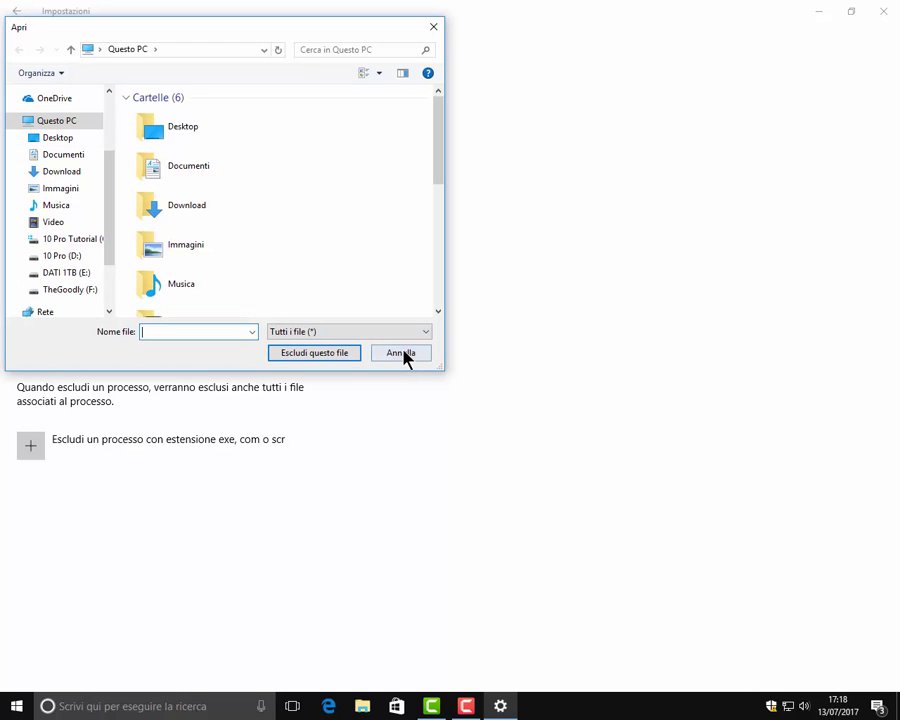
pyautogui.click(400, 353)
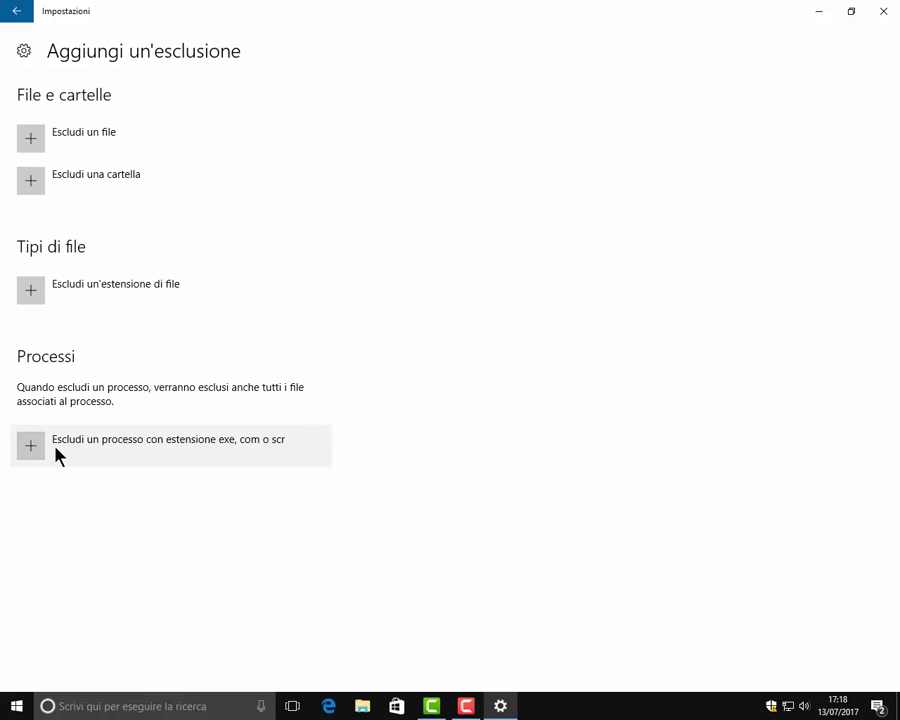
pyautogui.click(10, 10)
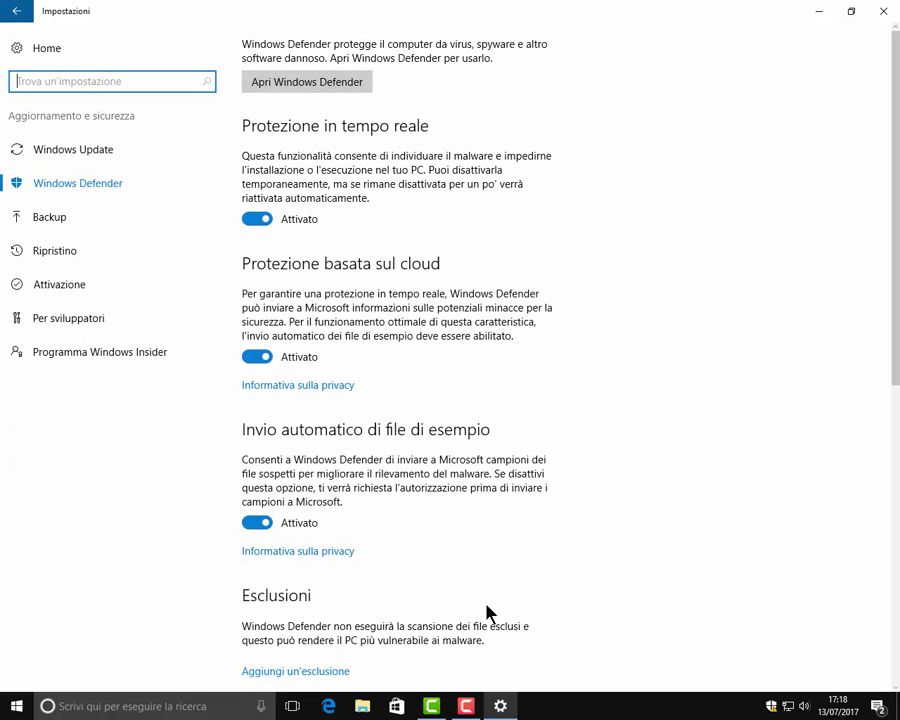
pyautogui.scroll(-10, 487, 612)
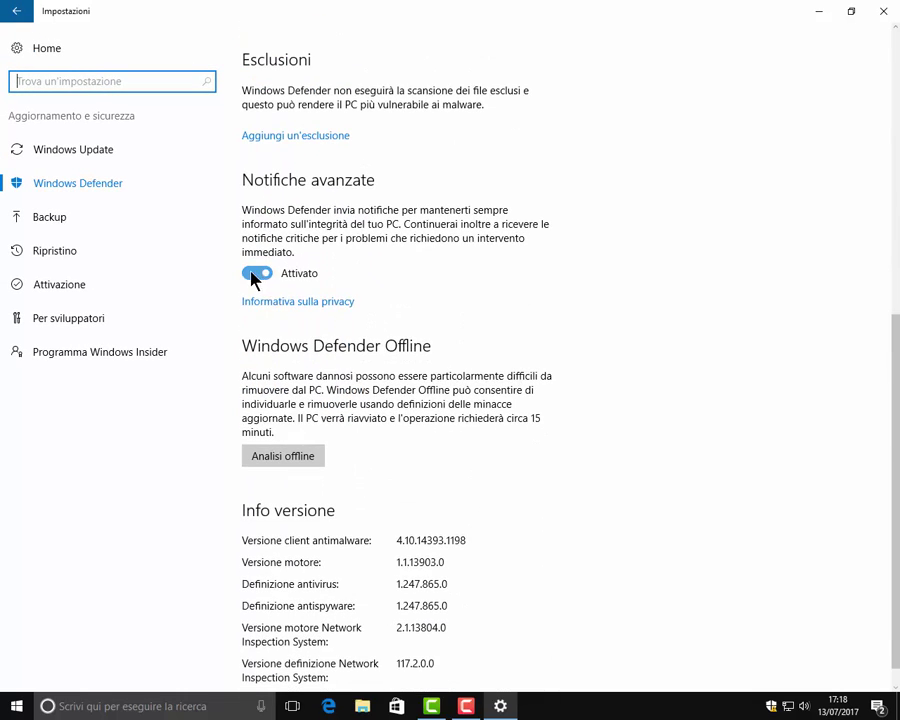
# Turn the Windows Defender advanced notifications off and back on, and view the offline scan and version information.
pyautogui.click(252, 274)
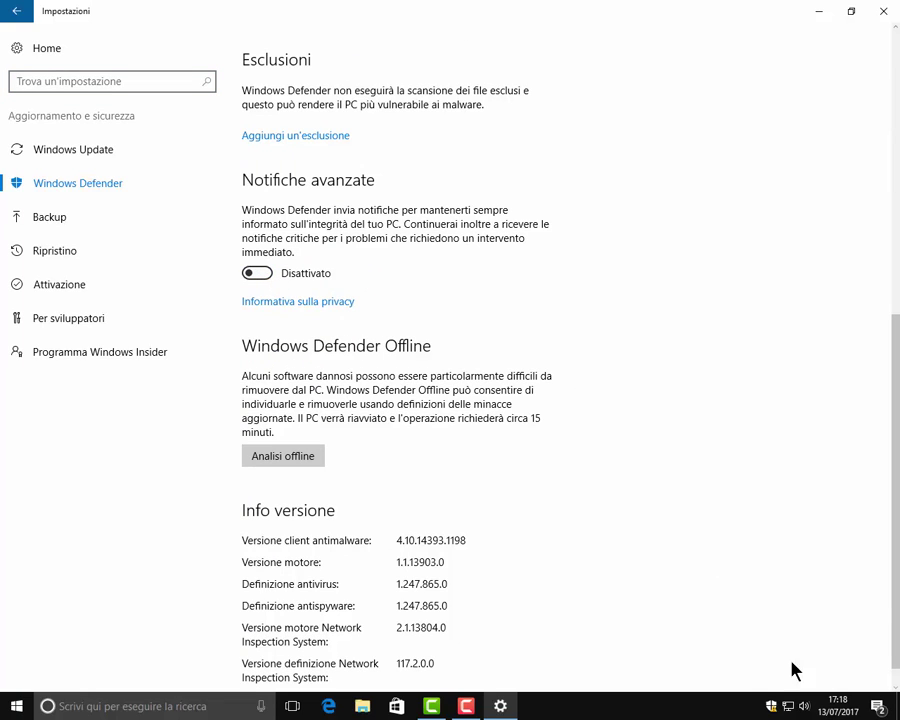
pyautogui.click(259, 276)
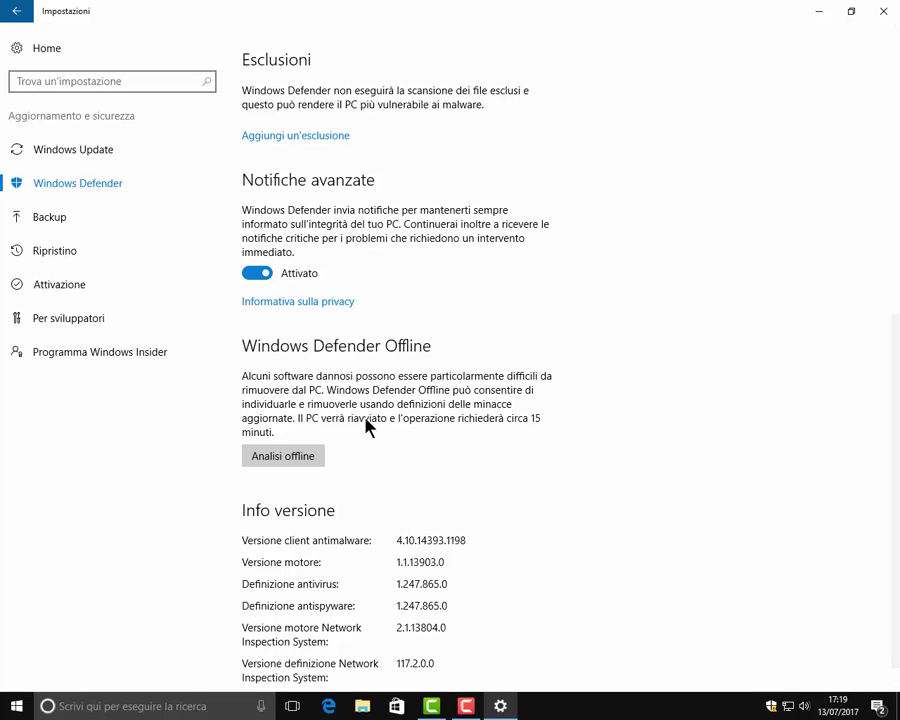
pyautogui.scroll(-1, 390, 488)
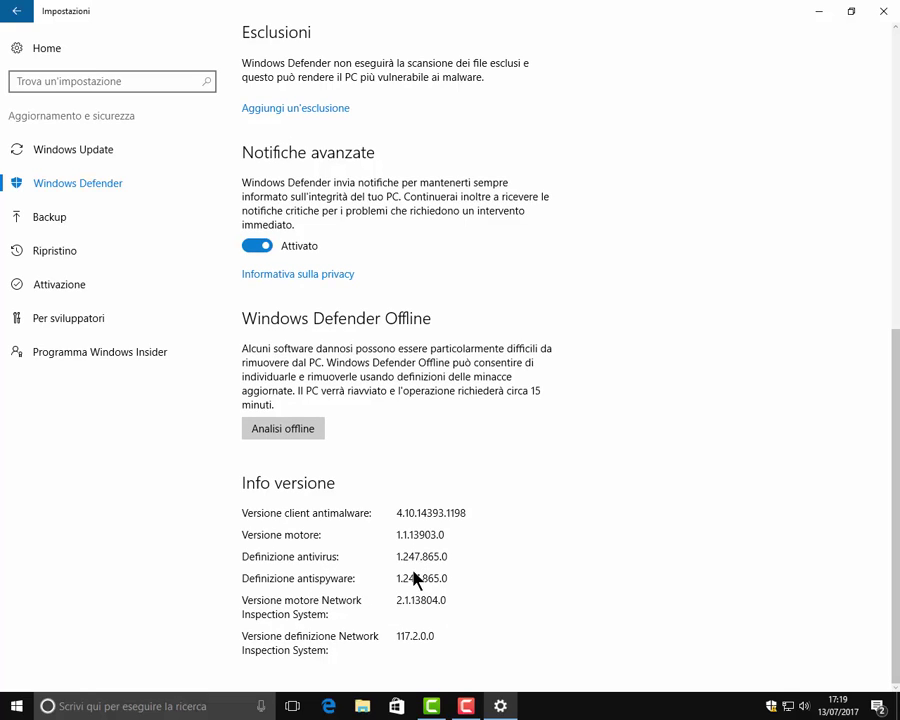
# In the Backup settings, add the DATI 1TB (E:) drive for File History and turn off automatic file backup.
pyautogui.click(46, 218)
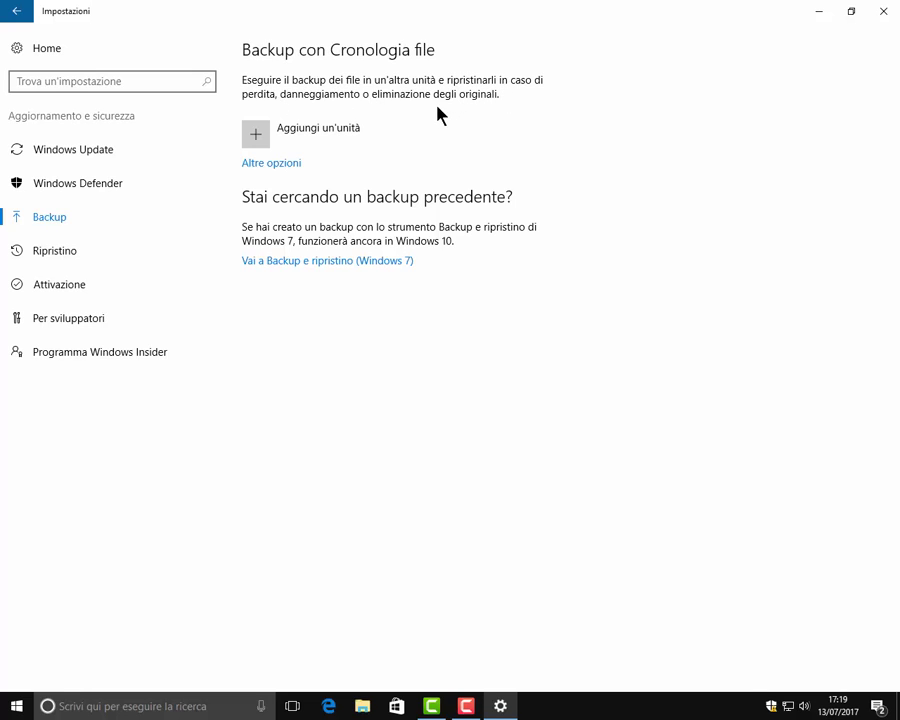
pyautogui.click(256, 136)
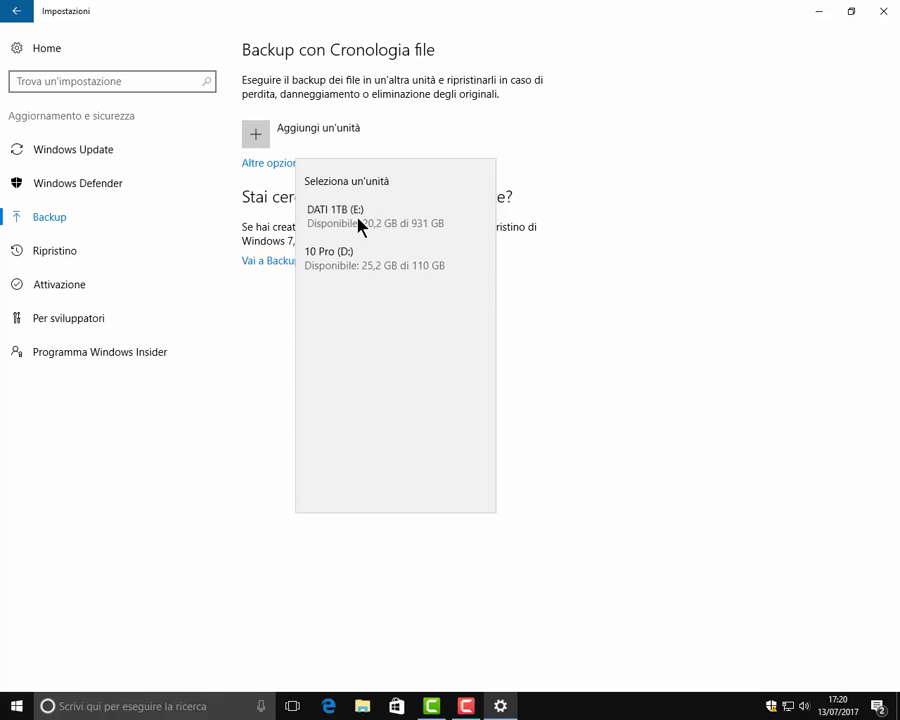
pyautogui.click(360, 220)
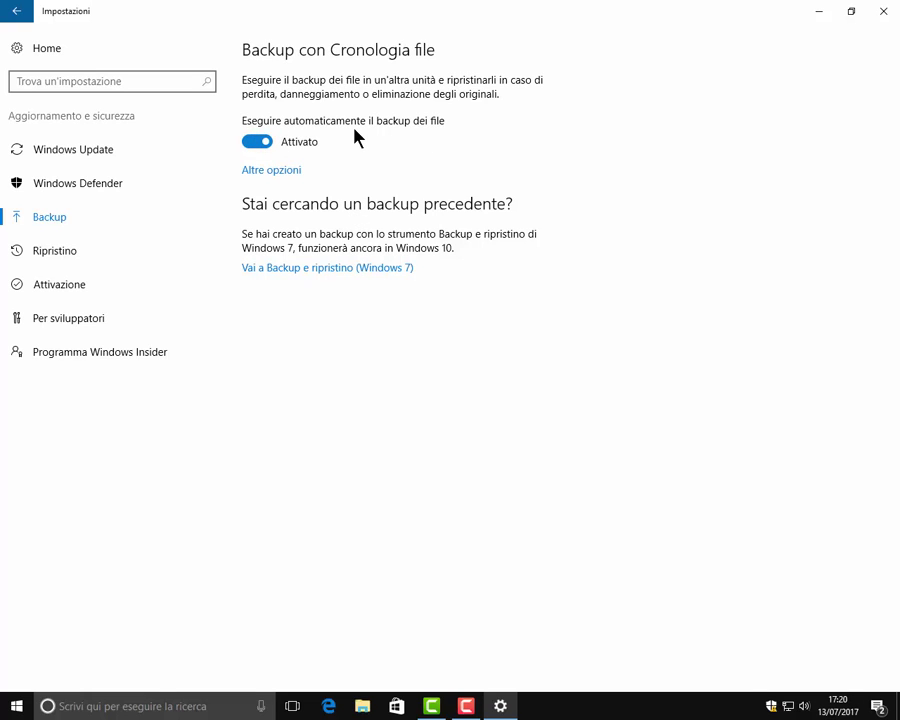
pyautogui.click(256, 144)
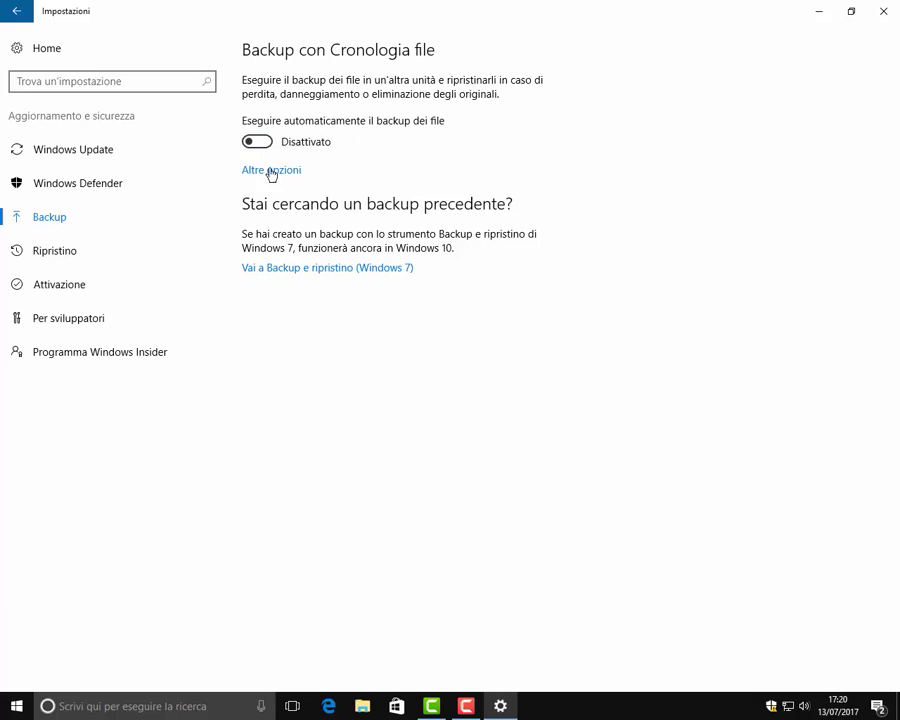
# Open the additional backup options and view the backup frequency and retention choices without changing them.
pyautogui.click(272, 171)
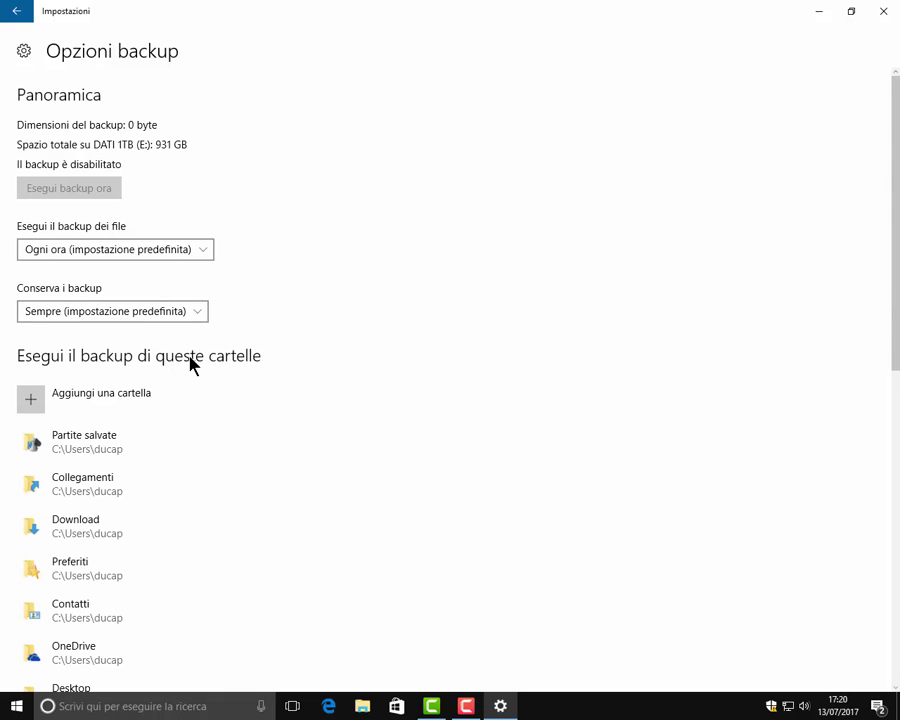
pyautogui.click(201, 255)
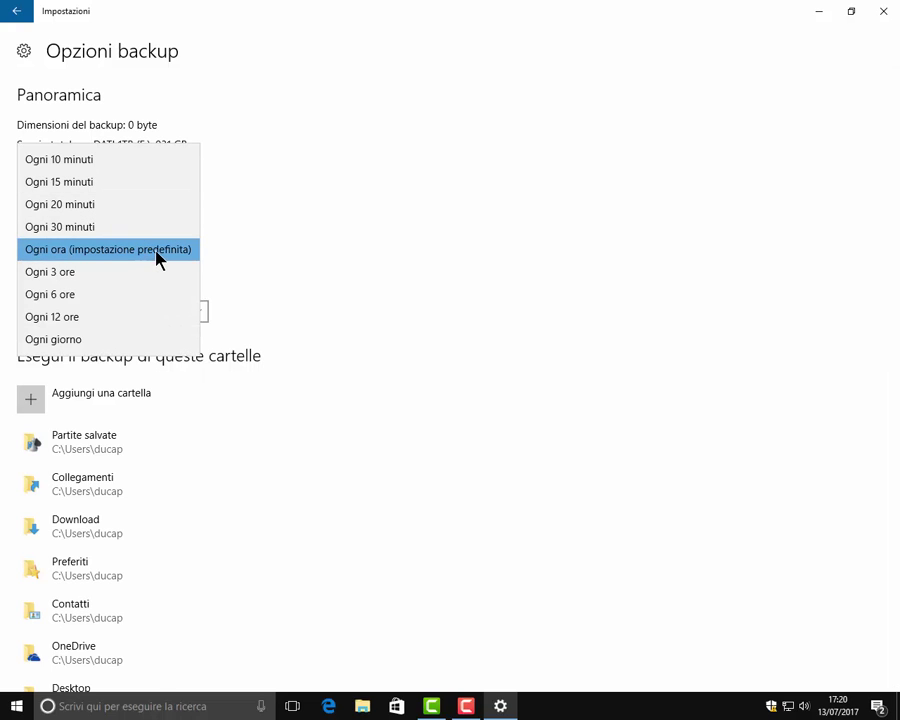
pyautogui.click(253, 268)
pyautogui.click(200, 316)
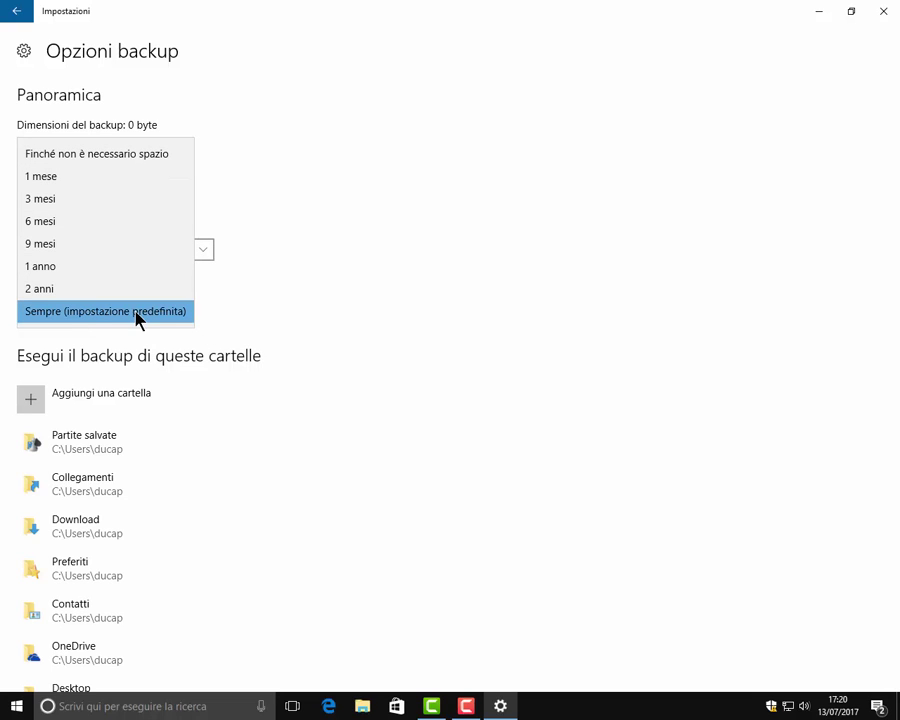
pyautogui.click(231, 318)
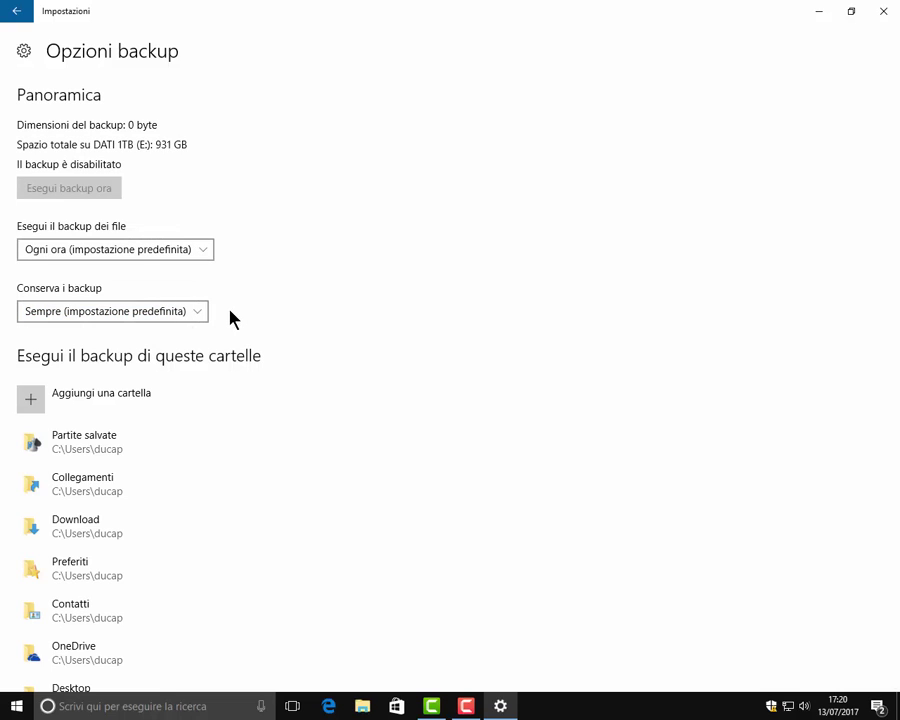
# Remove the Partite salvate and Collegamenti folders from the list of folders to back up.
pyautogui.click(95, 450)
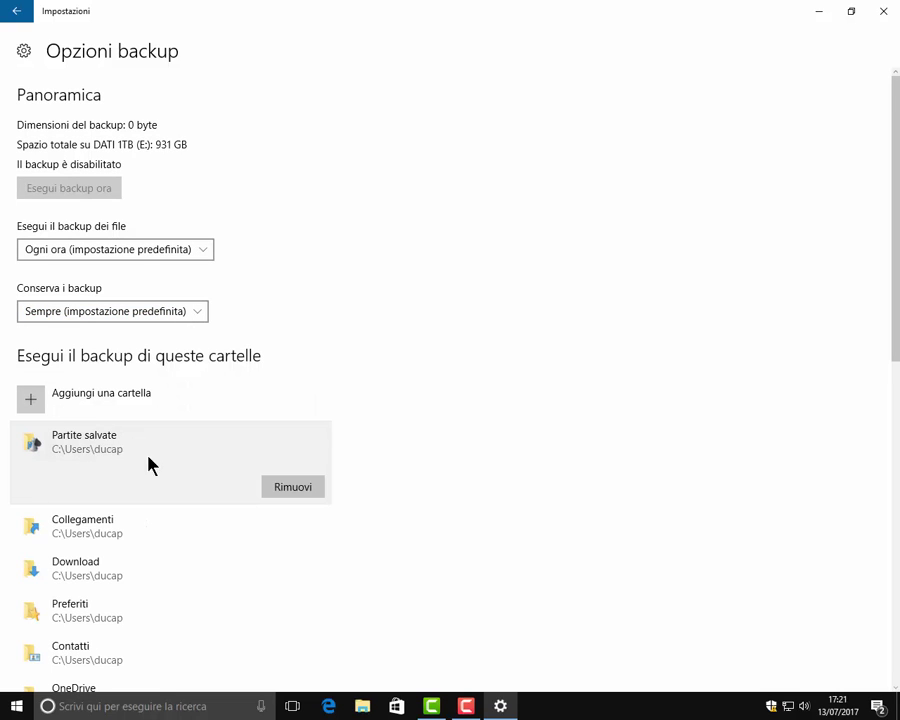
pyautogui.click(290, 487)
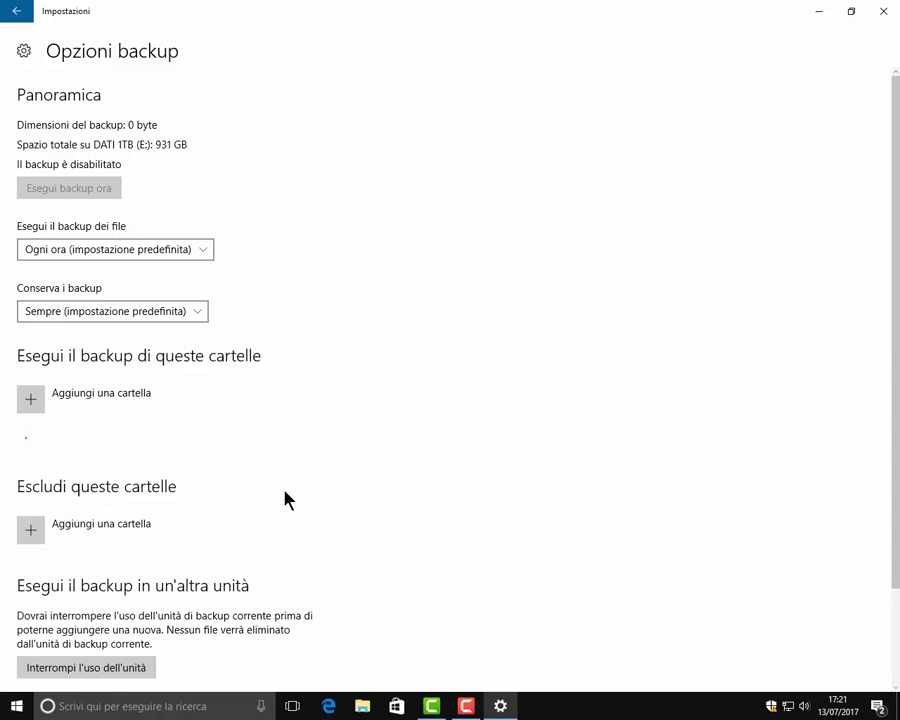
pyautogui.click(149, 458)
pyautogui.click(289, 492)
# Open the folder pickers for adding a backup folder and an excluded folder, cancelling each without choosing anything.
pyautogui.click(29, 400)
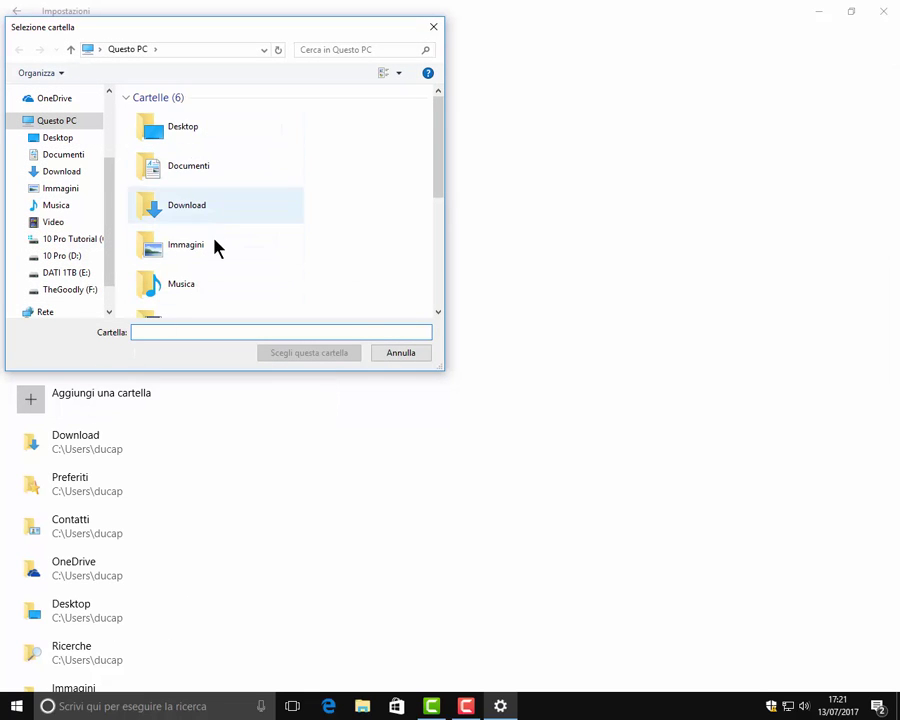
pyautogui.click(394, 354)
pyautogui.scroll(-3, 222, 445)
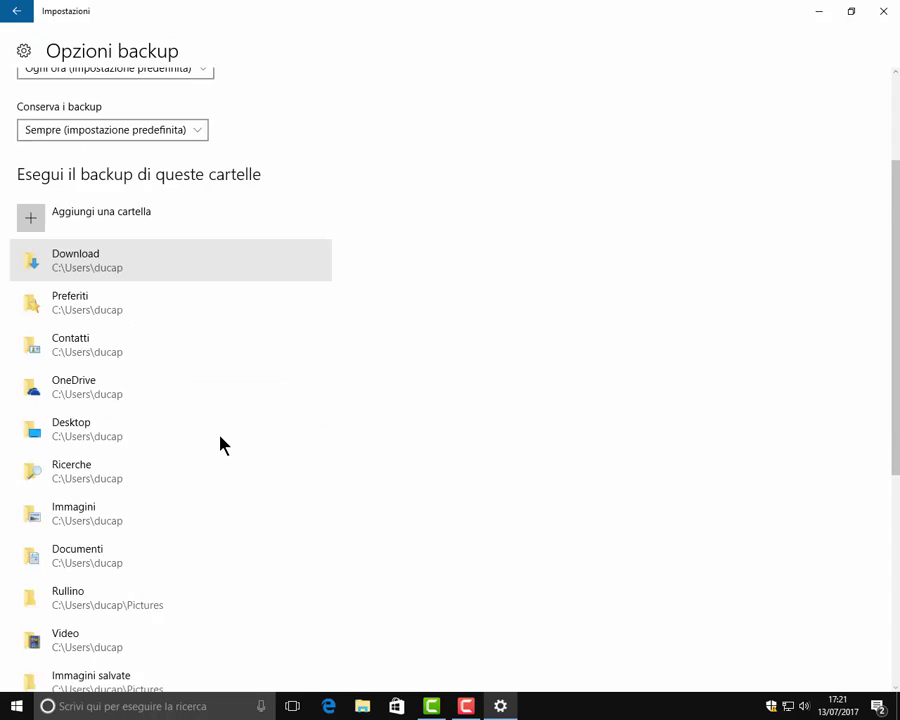
pyautogui.scroll(-6, 222, 445)
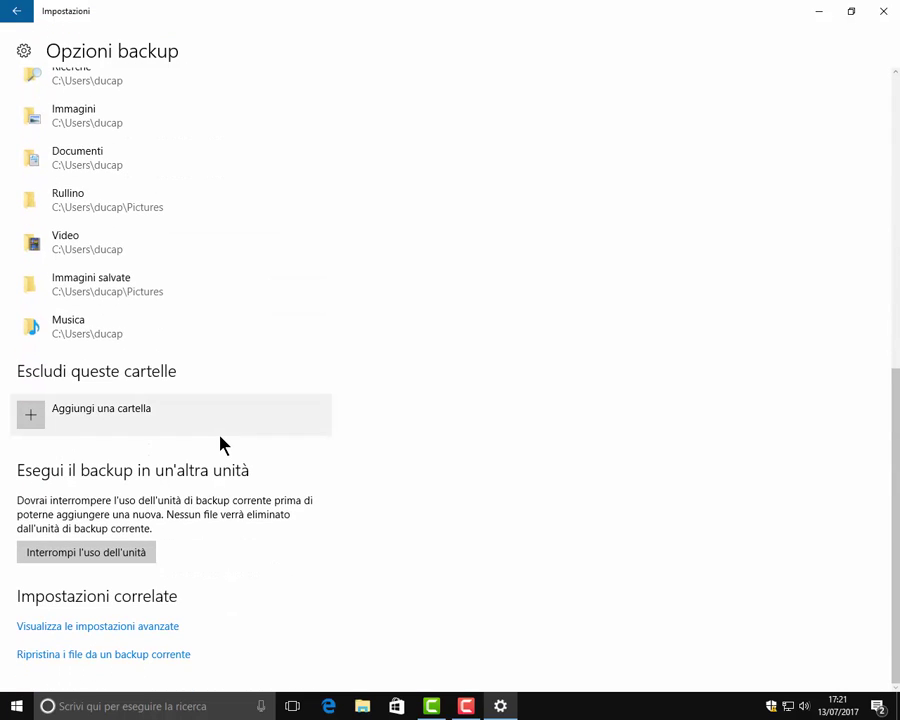
pyautogui.click(31, 416)
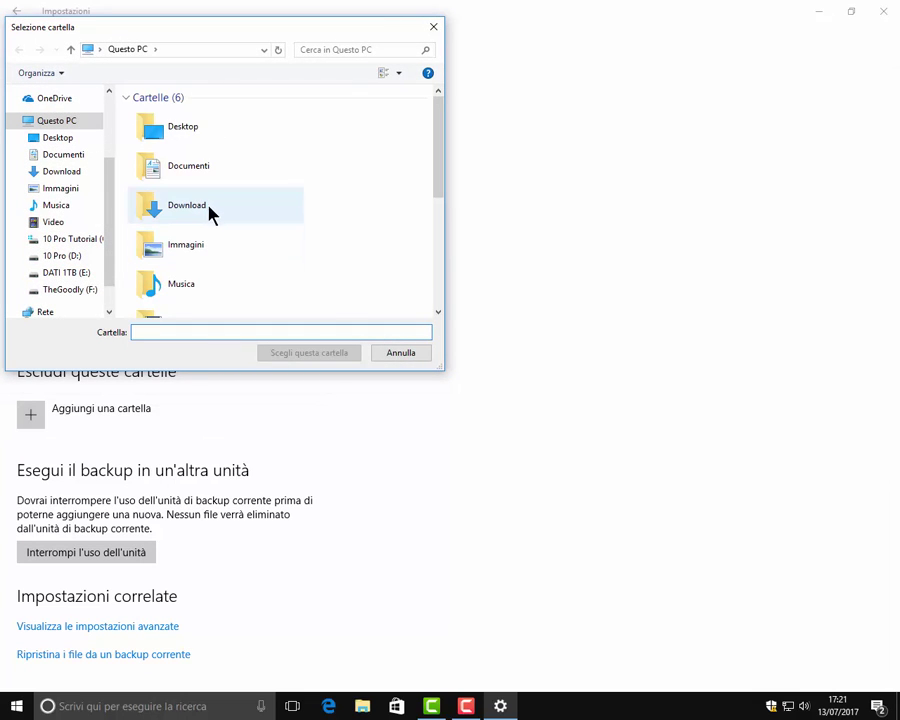
pyautogui.click(400, 354)
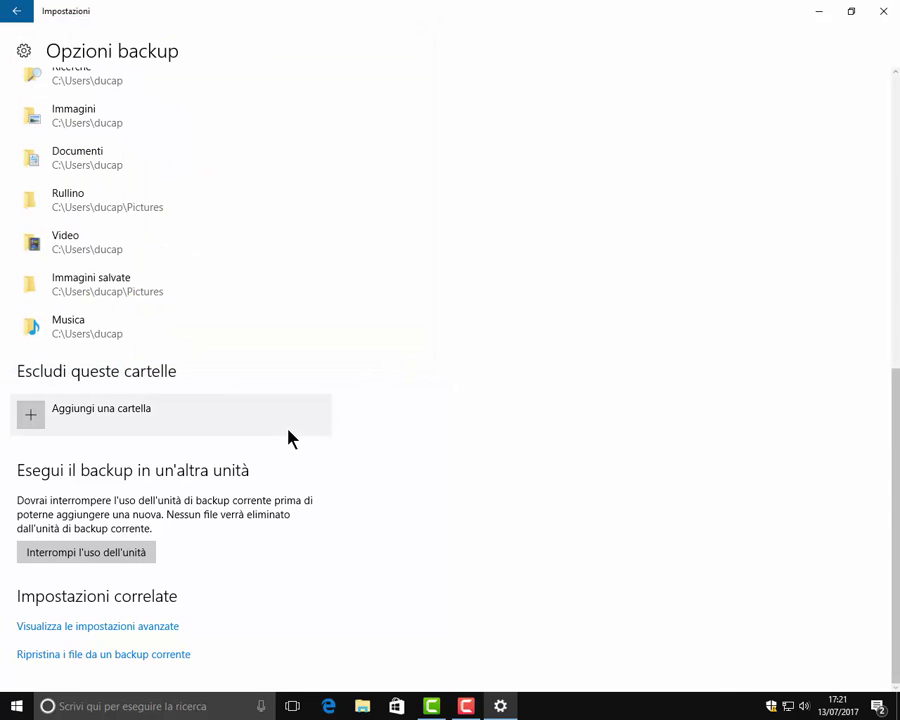
# Stop using the current backup drive so that a different one can be added.
pyautogui.scroll(6, 283, 492)
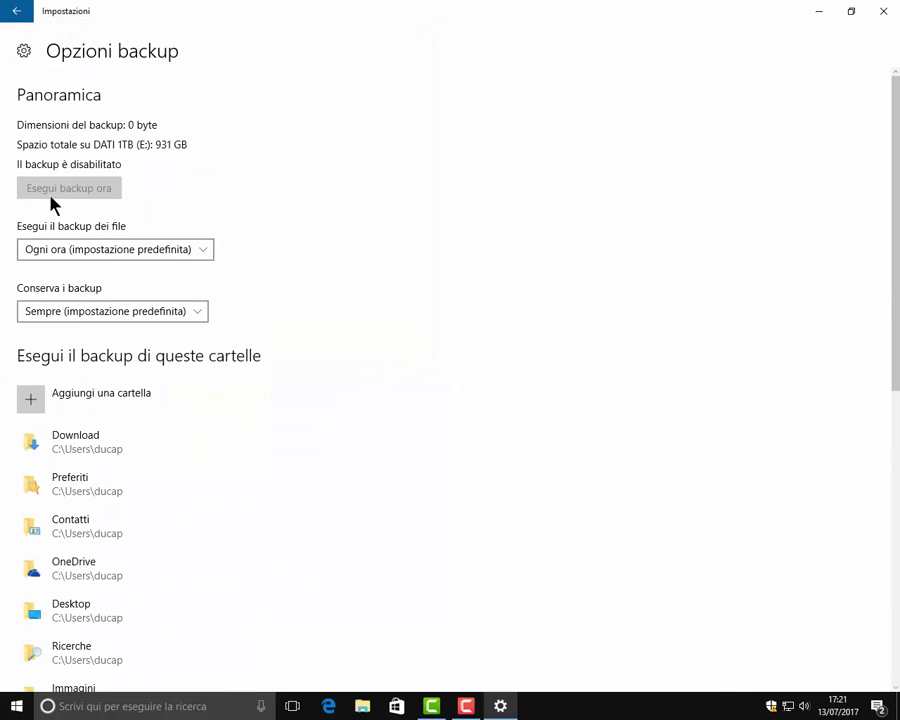
pyautogui.scroll(-6, 161, 366)
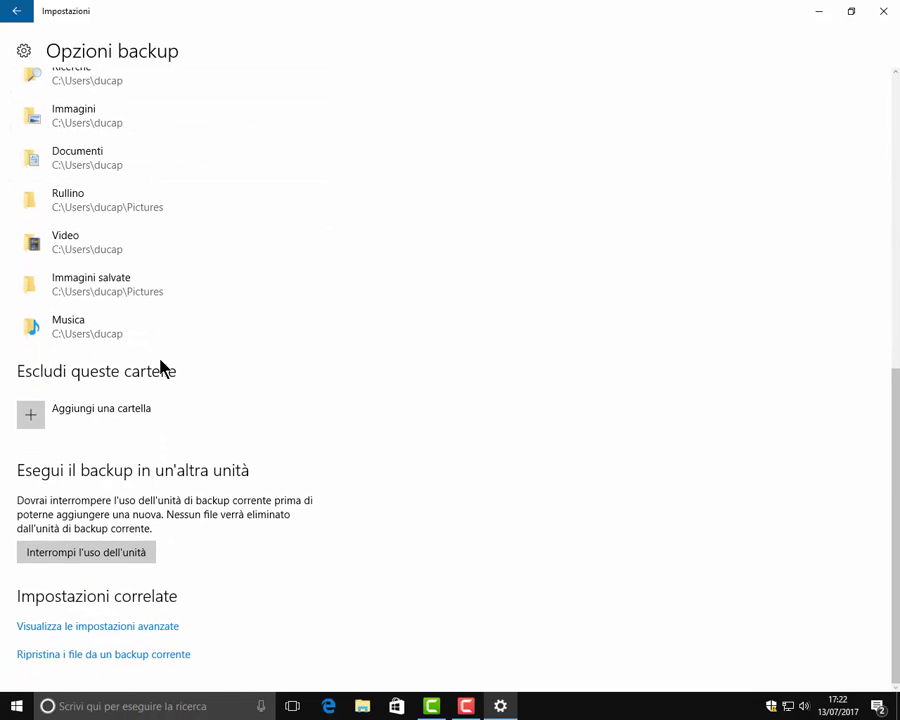
pyautogui.click(98, 556)
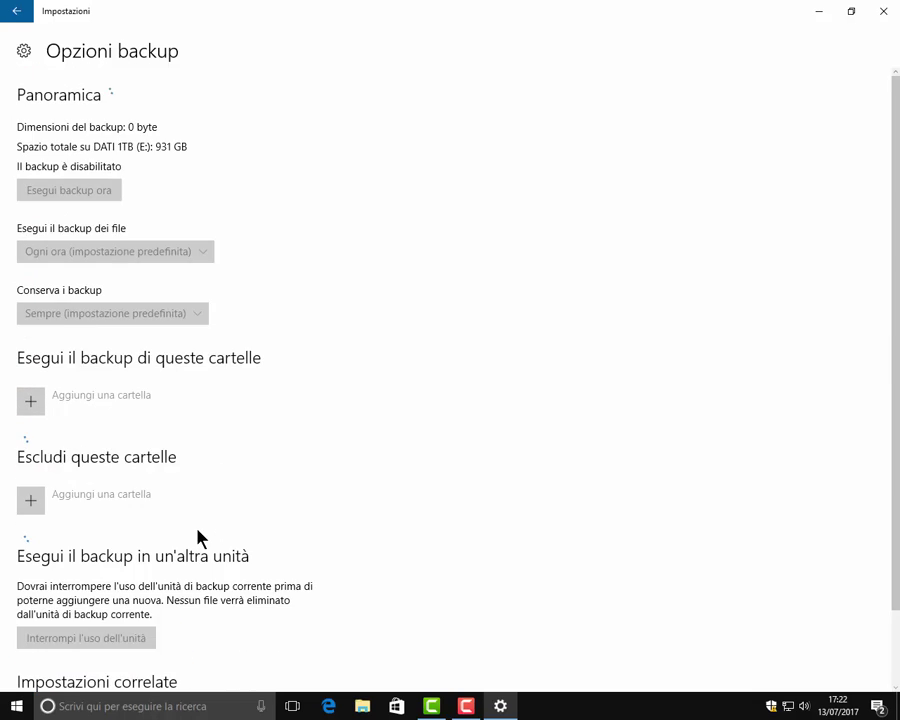
# View the advanced File History settings and the window for restoring files from a current backup, closing each.
pyautogui.scroll(-2, 200, 537)
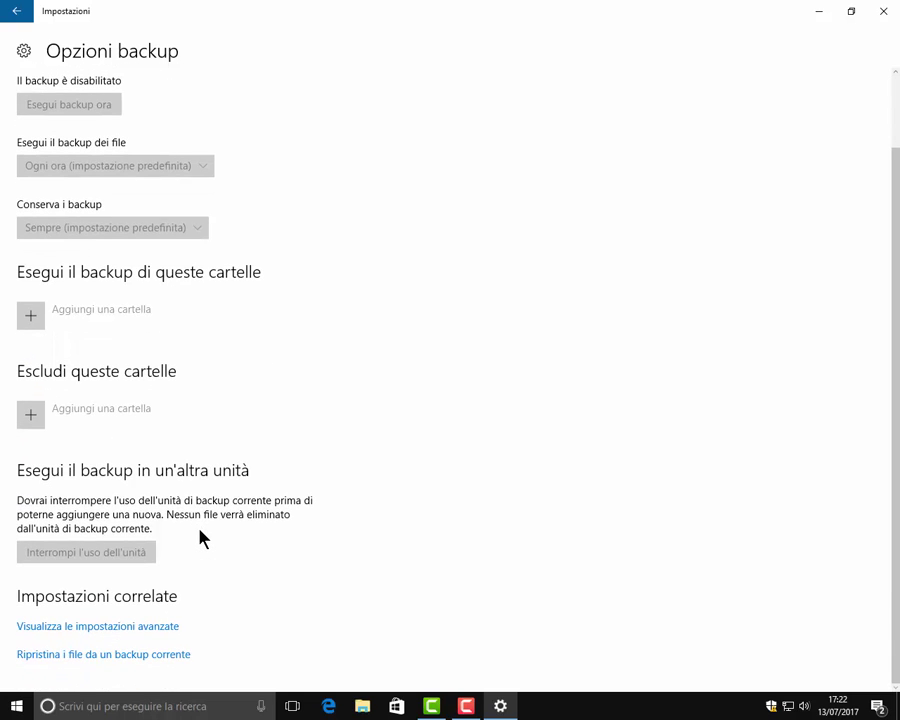
pyautogui.click(93, 626)
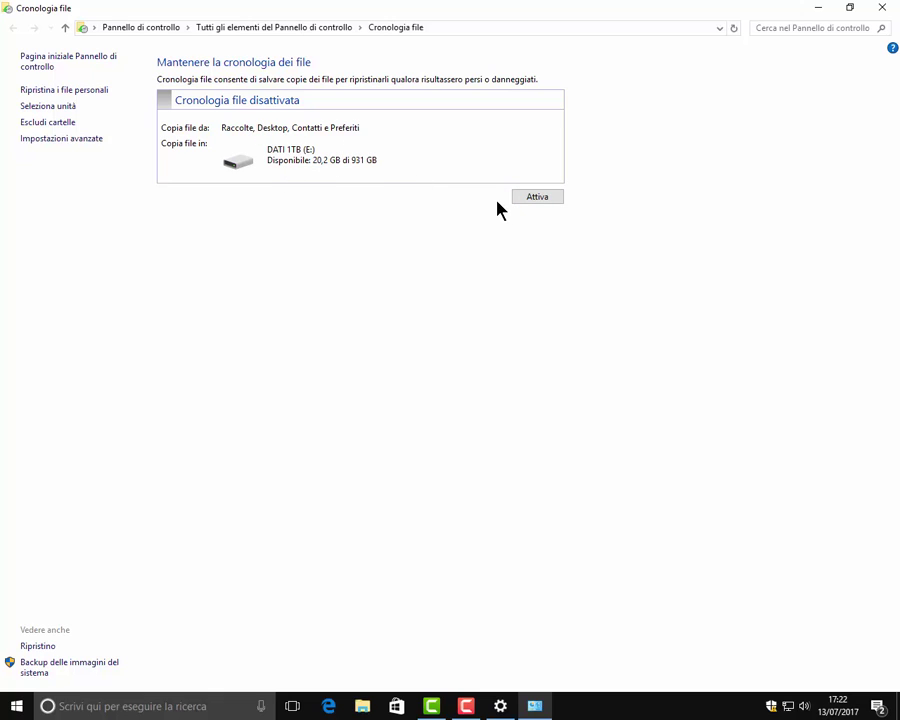
pyautogui.click(886, 8)
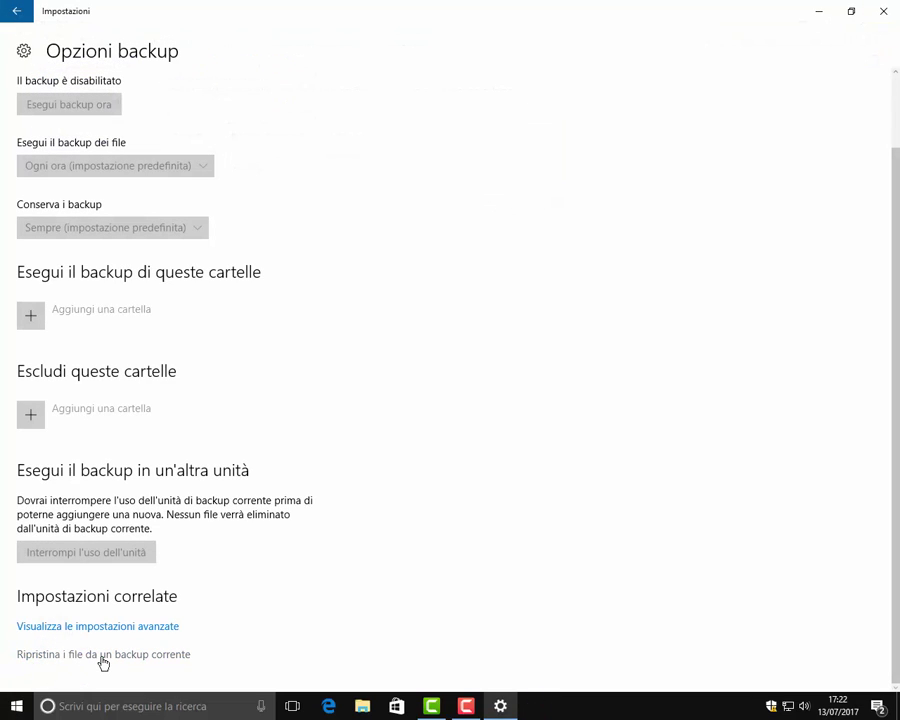
pyautogui.click(102, 656)
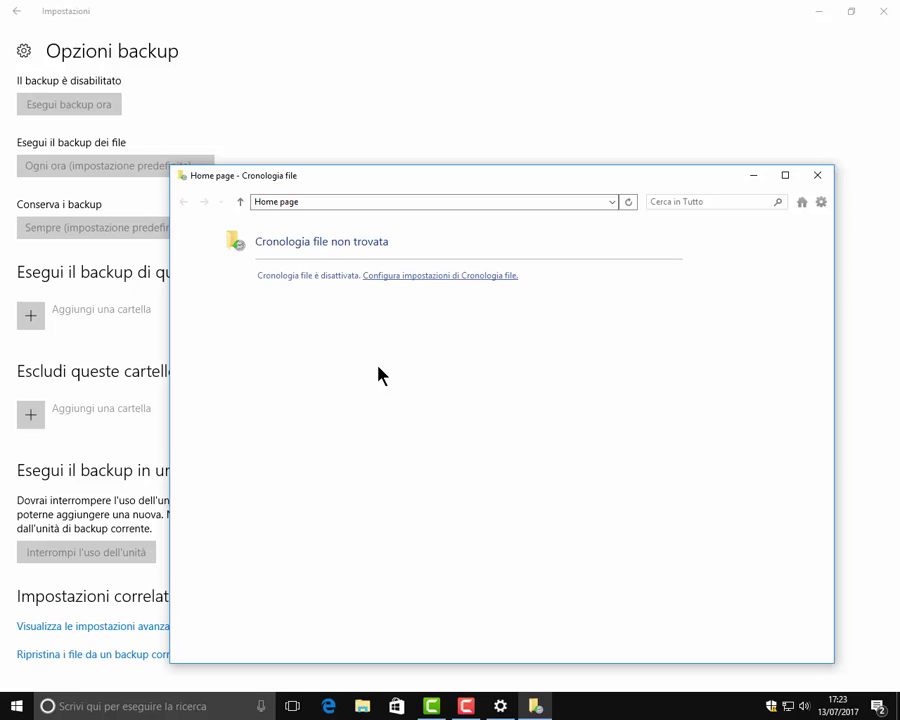
pyautogui.click(820, 178)
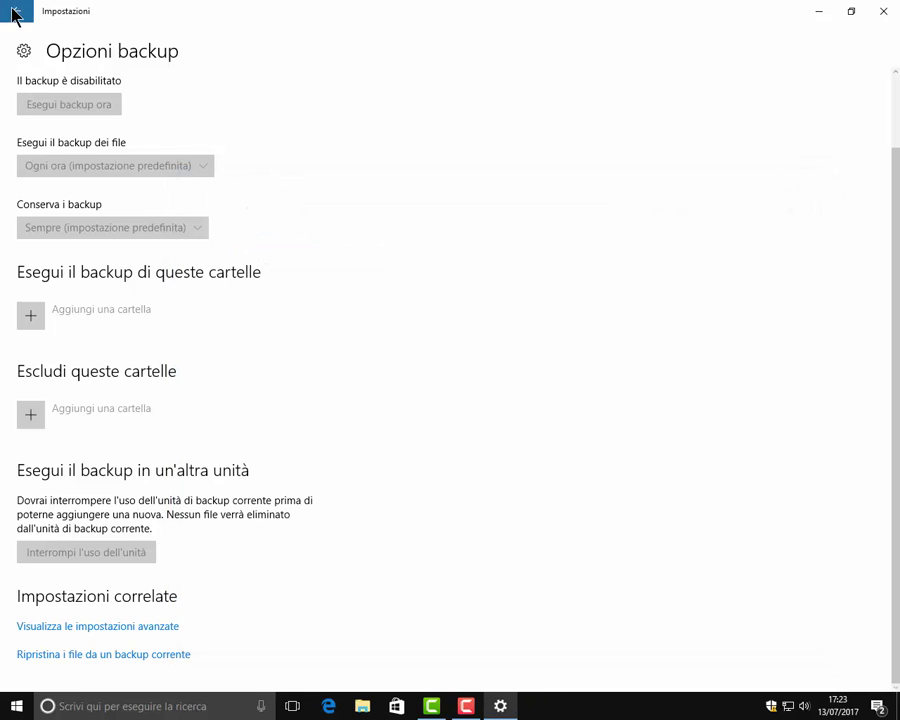
# Return to the main Backup page, view the Backup and Restore (Windows 7) tool, and close it.
pyautogui.click(13, 15)
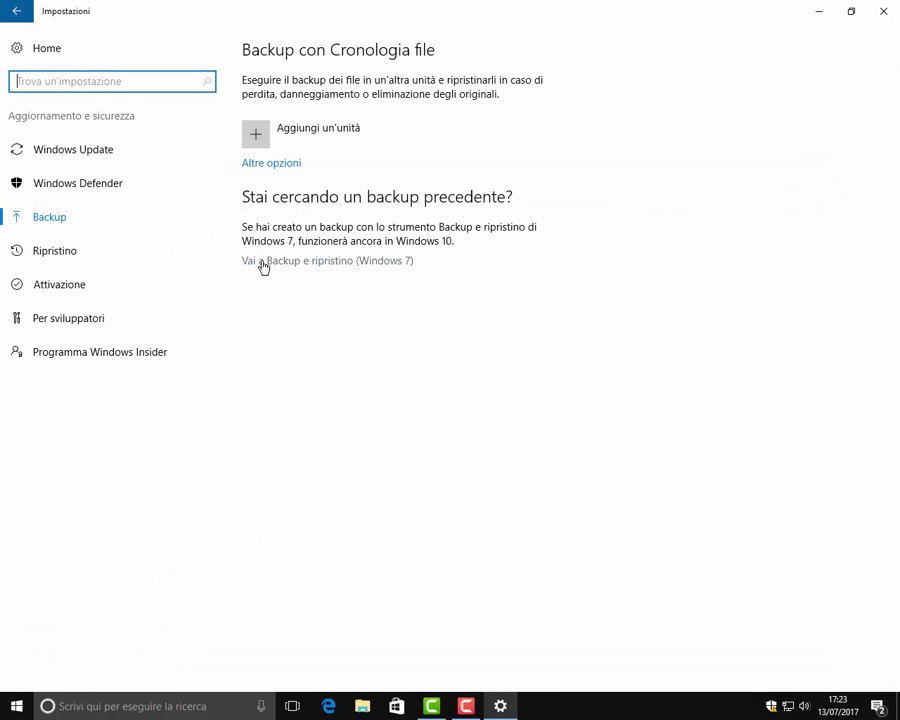
pyautogui.click(333, 263)
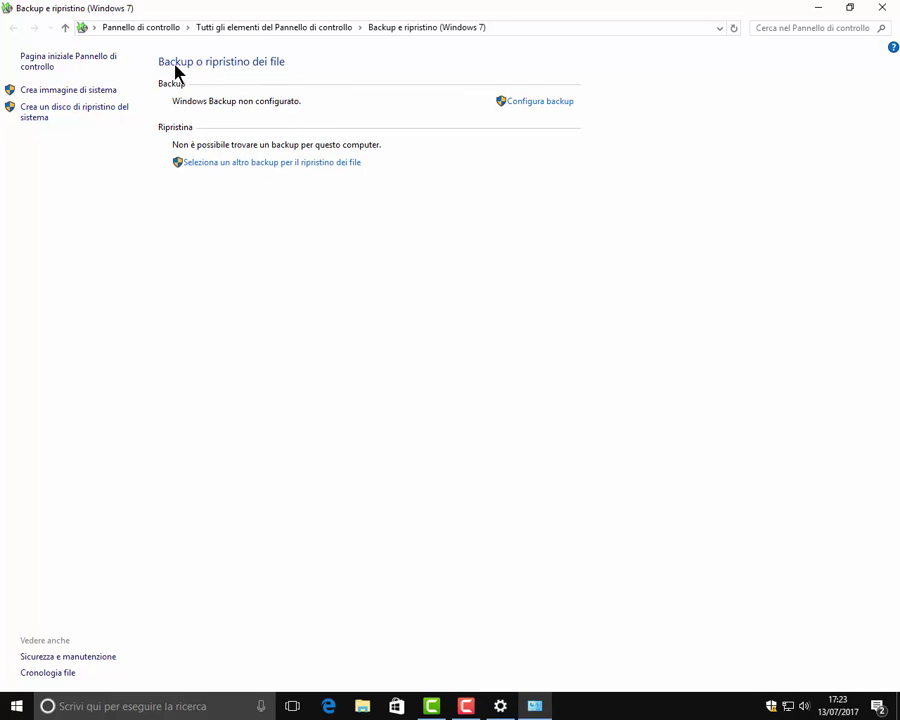
pyautogui.click(14, 28)
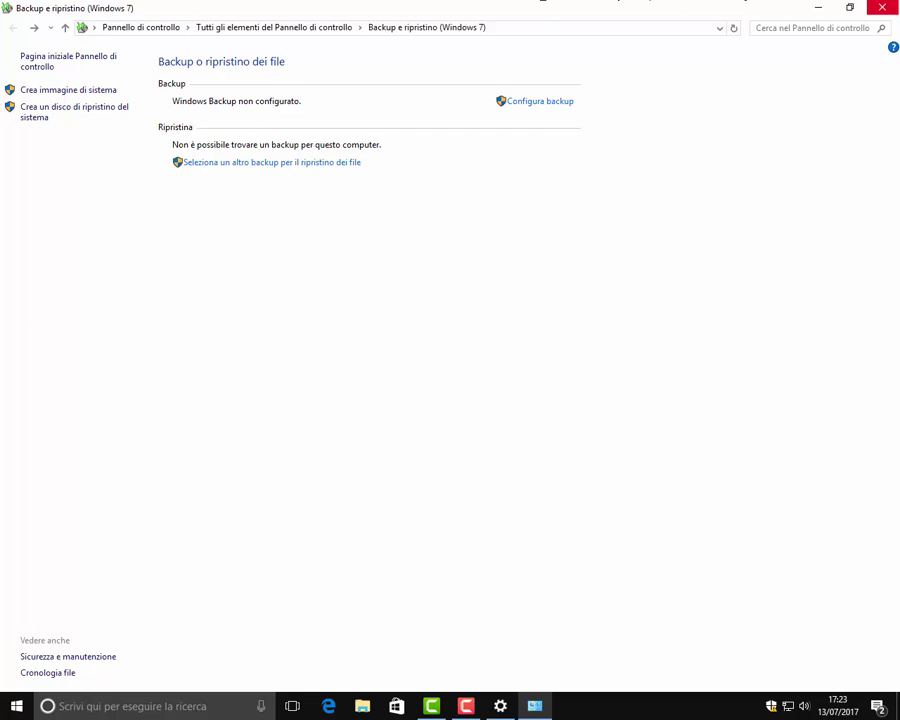
pyautogui.click(882, 7)
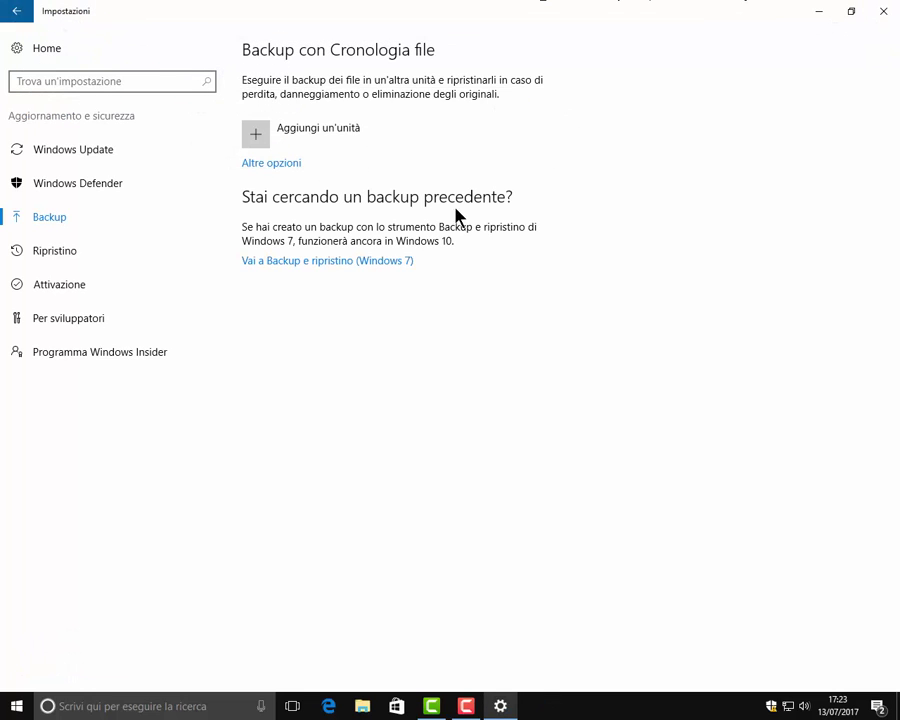
# Open the Recovery settings, view the options for resetting the PC, and cancel without resetting.
pyautogui.click(60, 254)
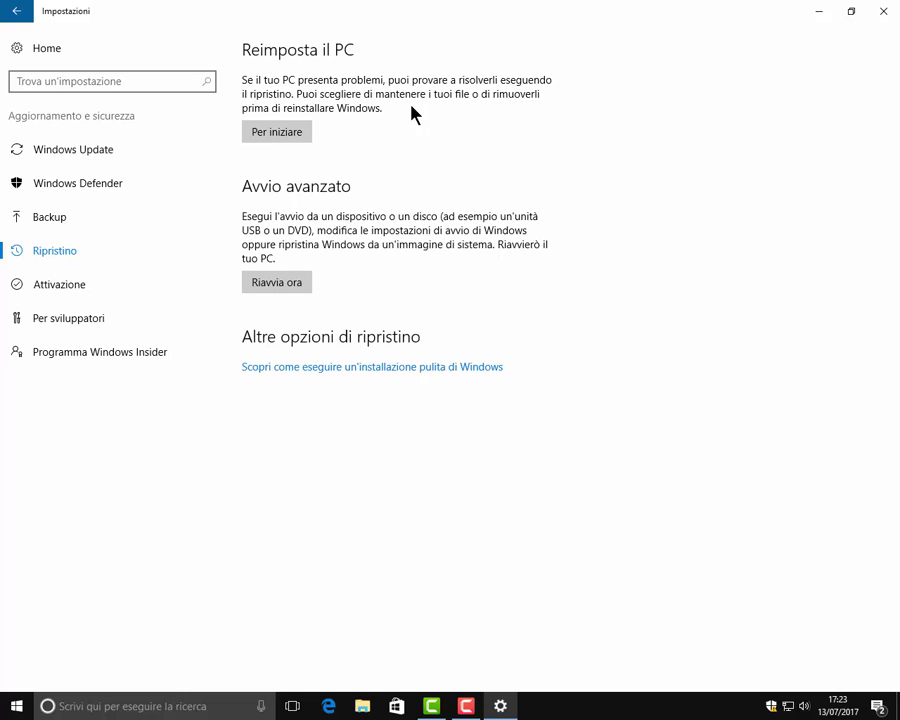
pyautogui.click(295, 135)
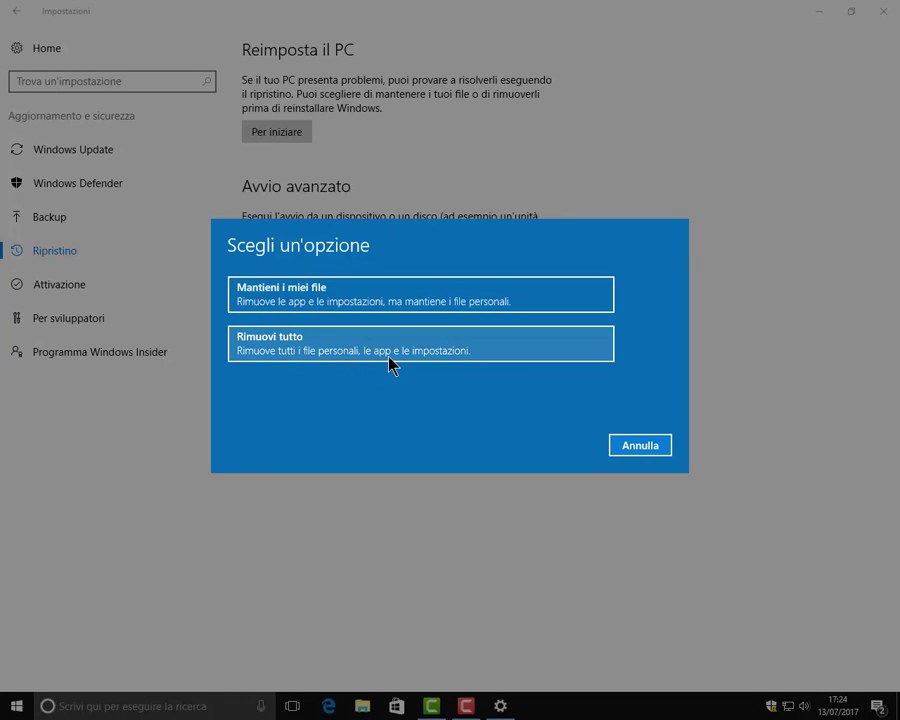
pyautogui.click(638, 449)
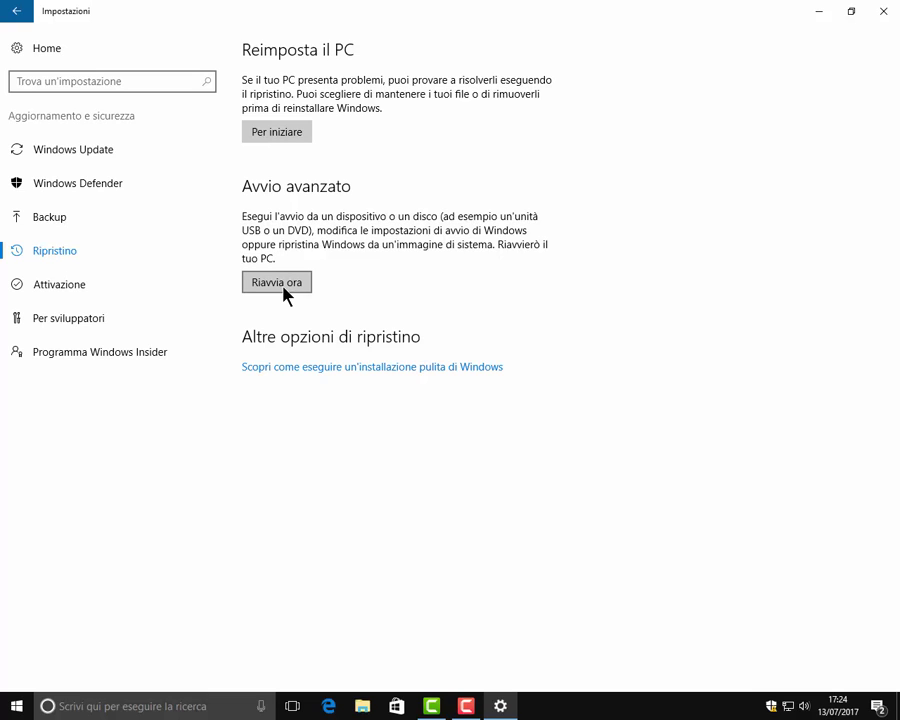
# Open the Activation settings, view the window for entering a different product key, and cancel without entering one.
pyautogui.click(59, 291)
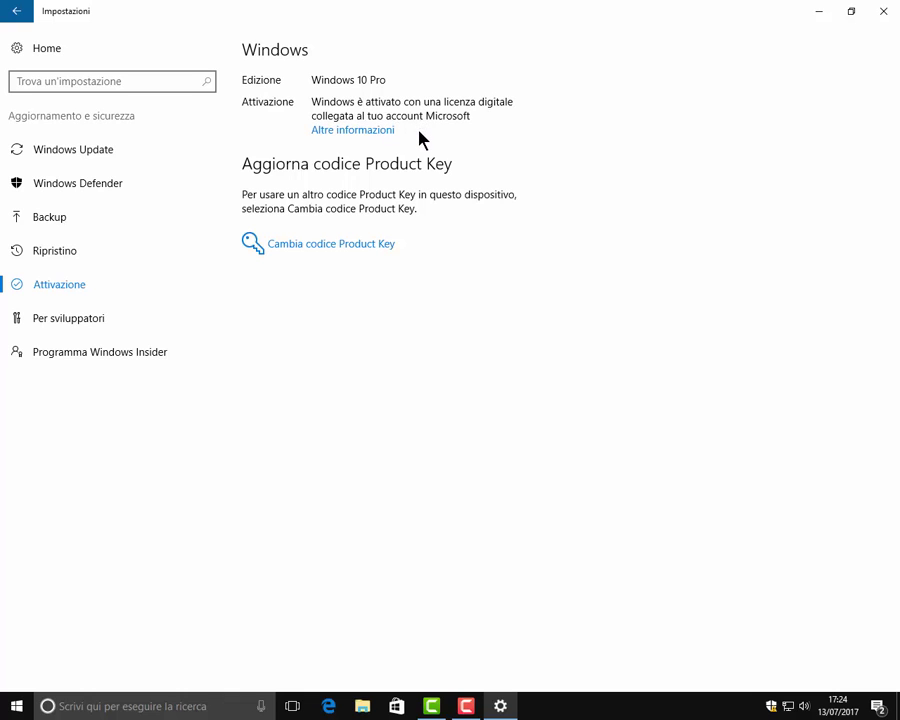
pyautogui.click(316, 248)
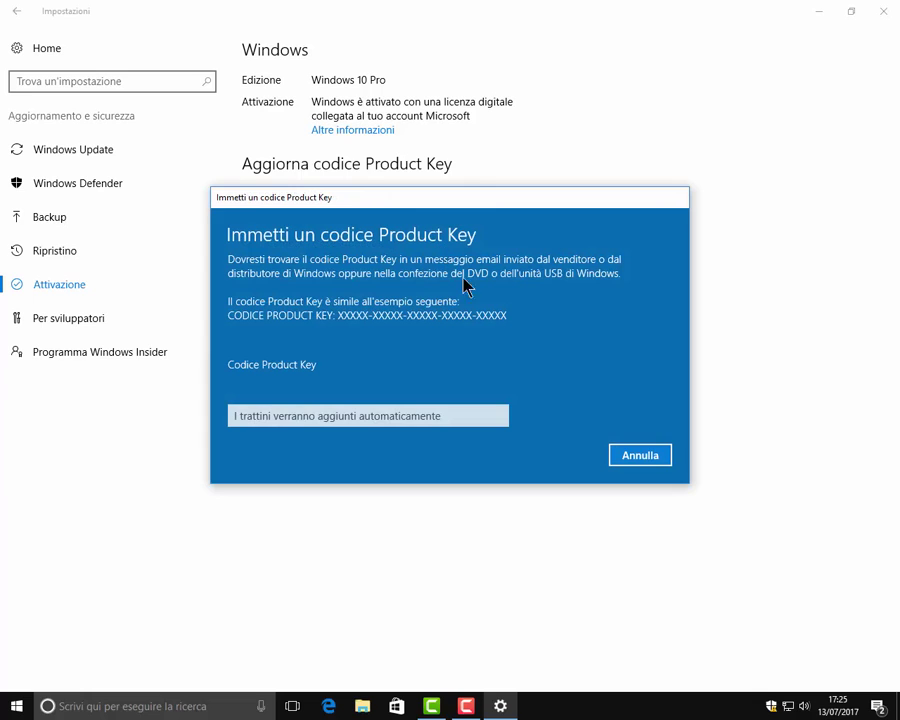
pyautogui.click(627, 464)
# Open the developer settings and review the app installation modes and the File Explorer options, including hidden files and full path in the title bar.
pyautogui.click(62, 319)
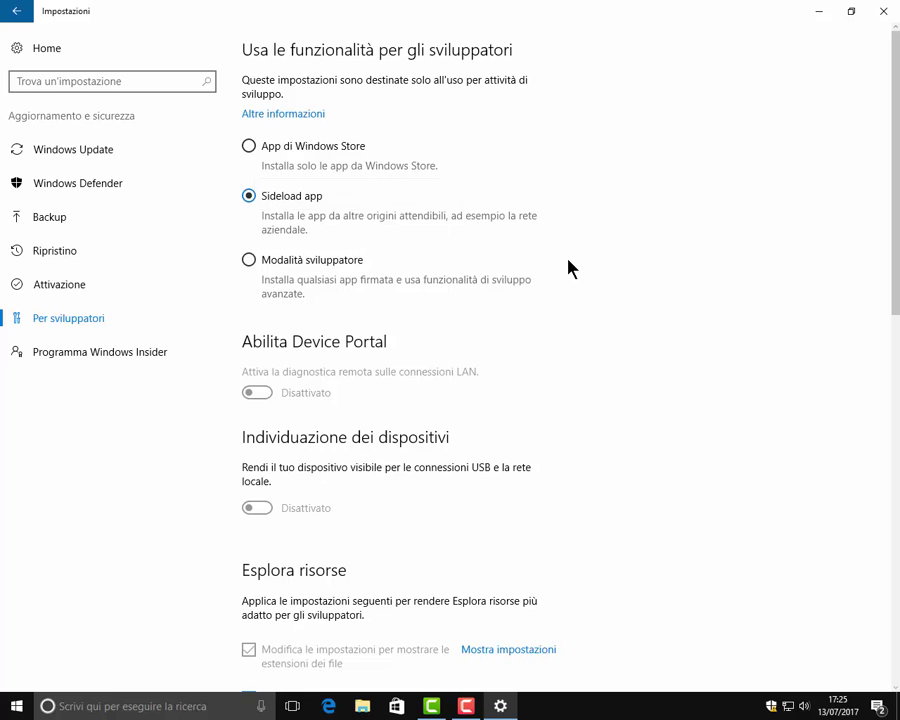
pyautogui.scroll(-5, 461, 264)
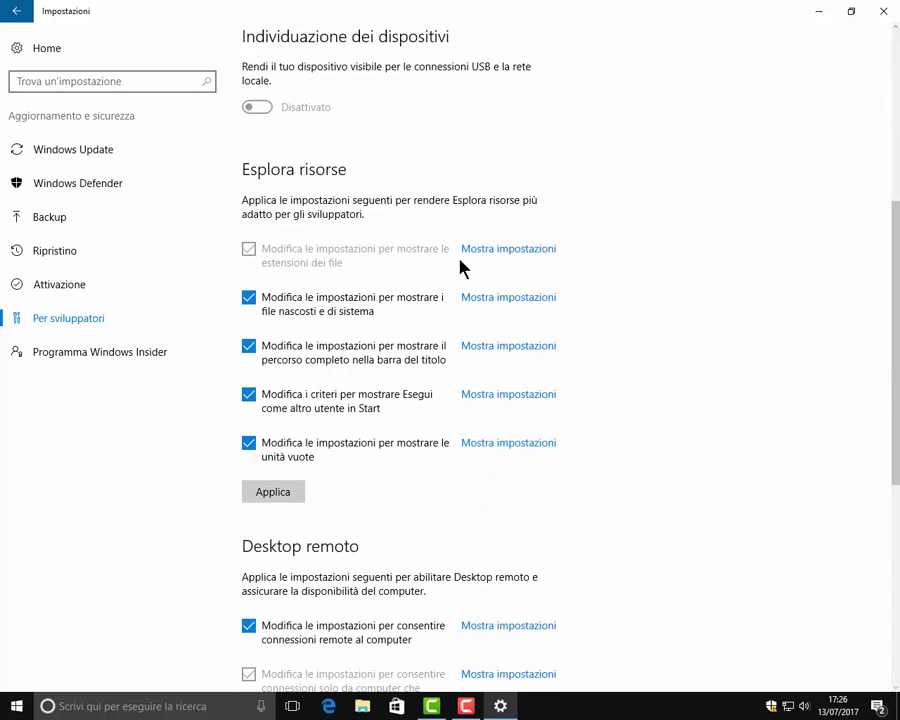
pyautogui.scroll(-2, 461, 264)
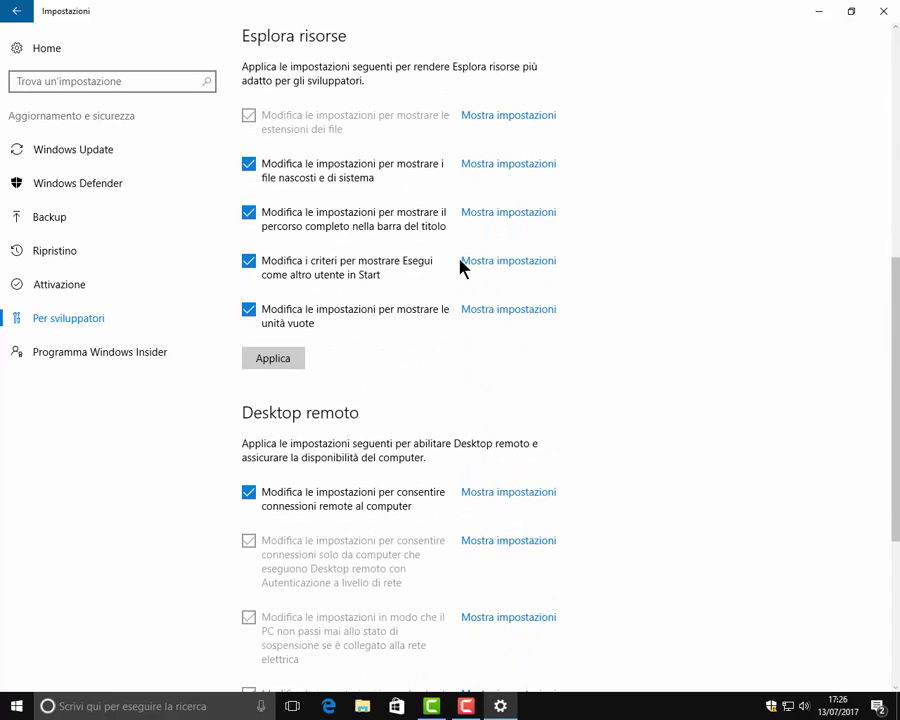
pyautogui.click(249, 173)
pyautogui.click(249, 173)
pyautogui.click(250, 214)
# Show the File Explorer settings behind the hidden and system files option, view the general, view and search options, and close them.
pyautogui.click(488, 166)
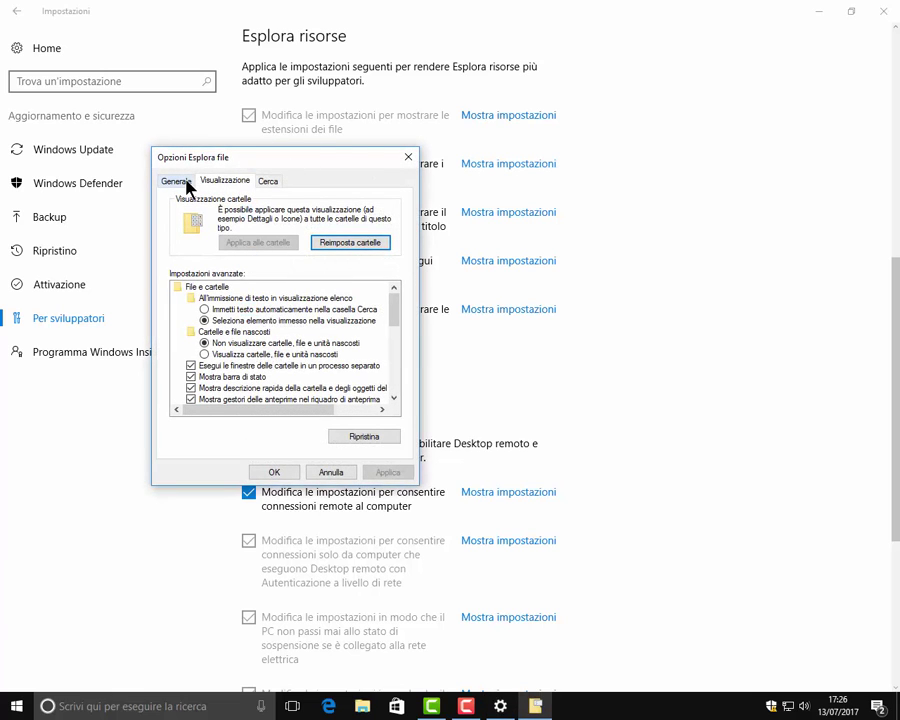
pyautogui.click(185, 183)
pyautogui.click(225, 181)
pyautogui.click(267, 181)
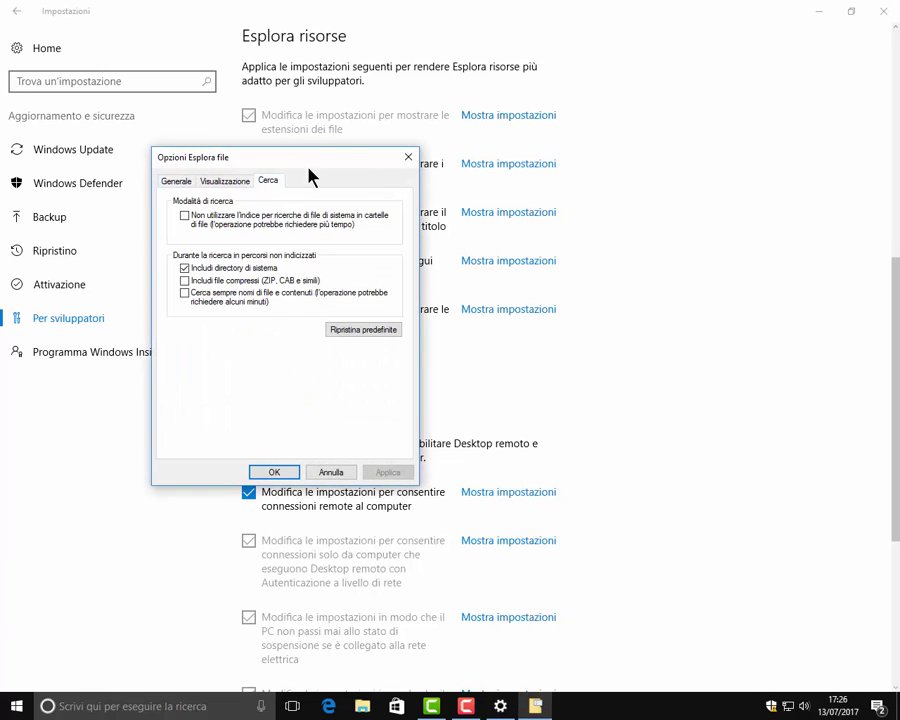
pyautogui.click(409, 158)
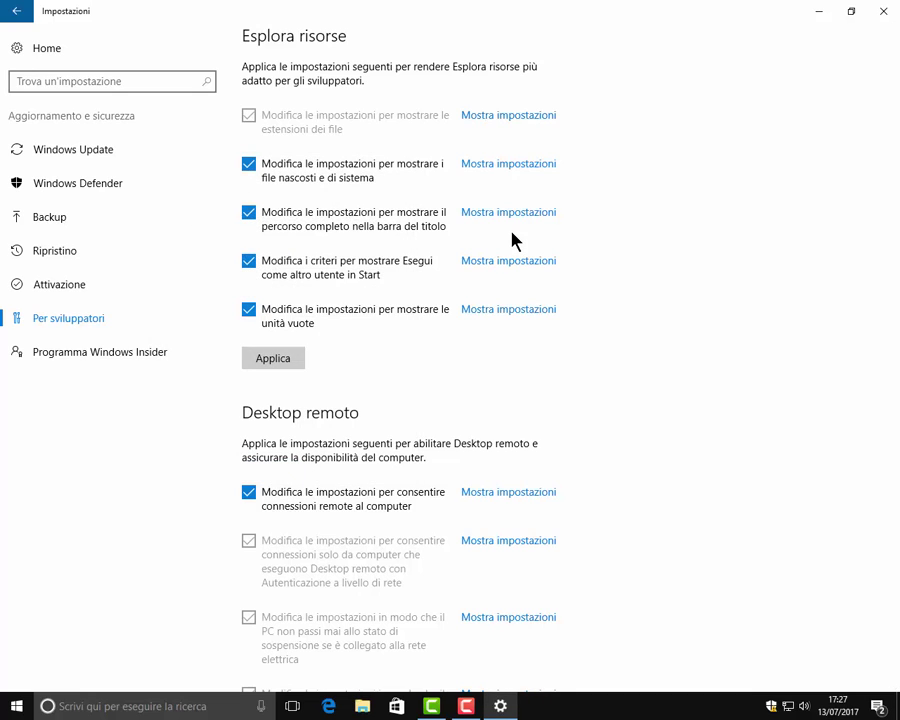
# Show the system's remote connection properties from the Remote Desktop developer options and cancel without changes.
pyautogui.scroll(-3, 511, 240)
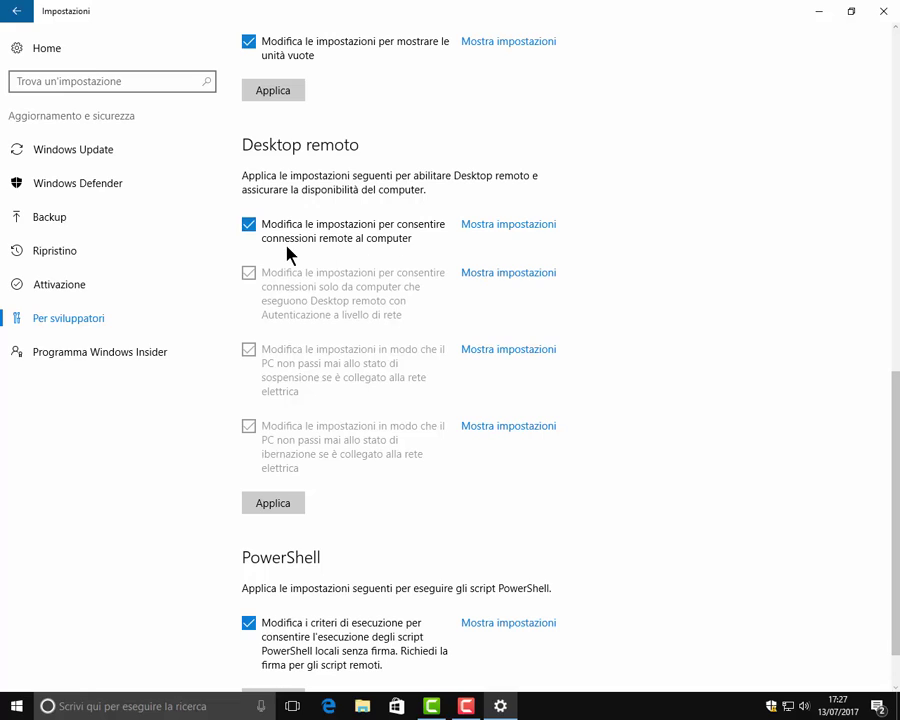
pyautogui.click(493, 225)
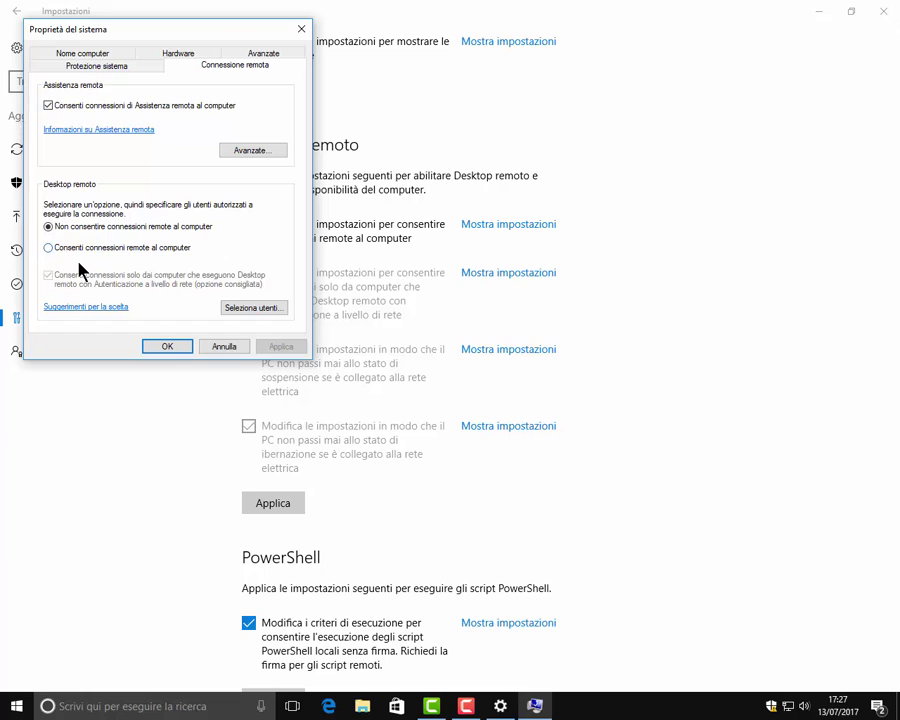
pyautogui.click(229, 346)
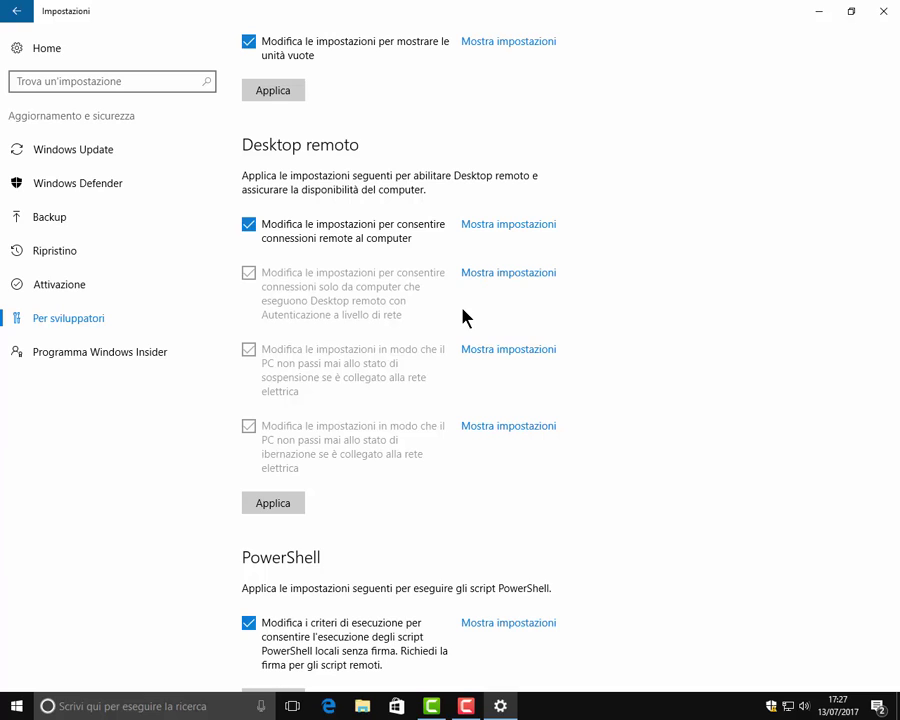
# View the PowerShell script execution option, and open the Windows Insider Program settings.
pyautogui.scroll(-1, 460, 314)
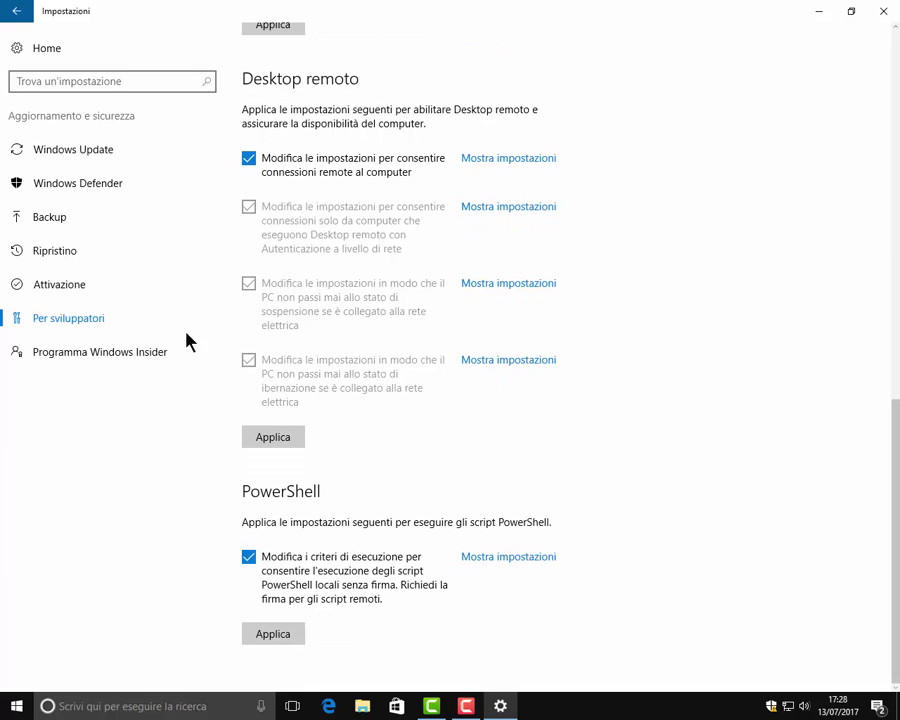
pyautogui.click(111, 362)
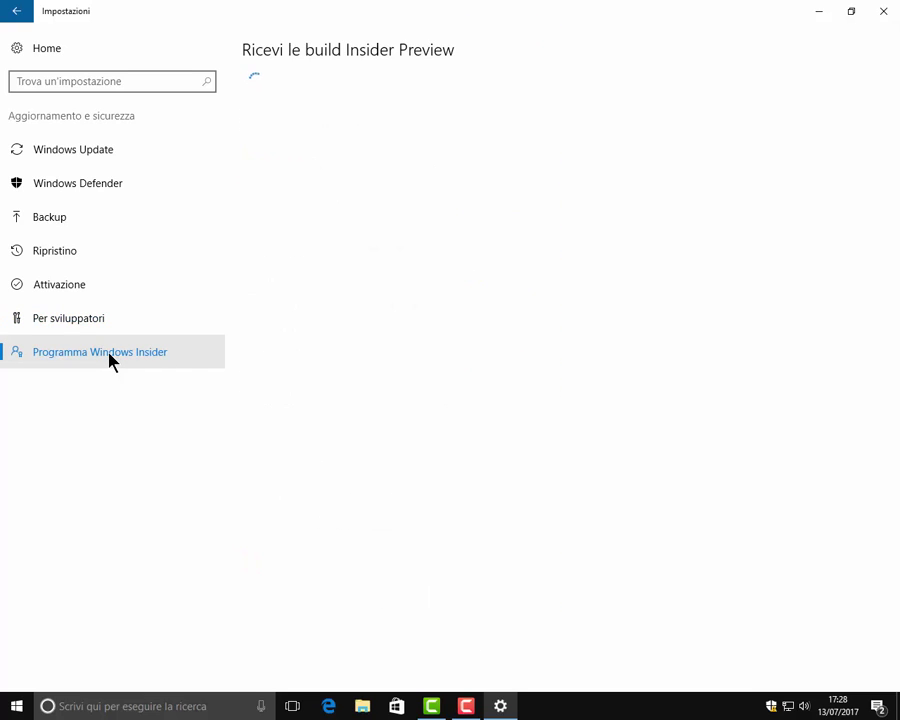